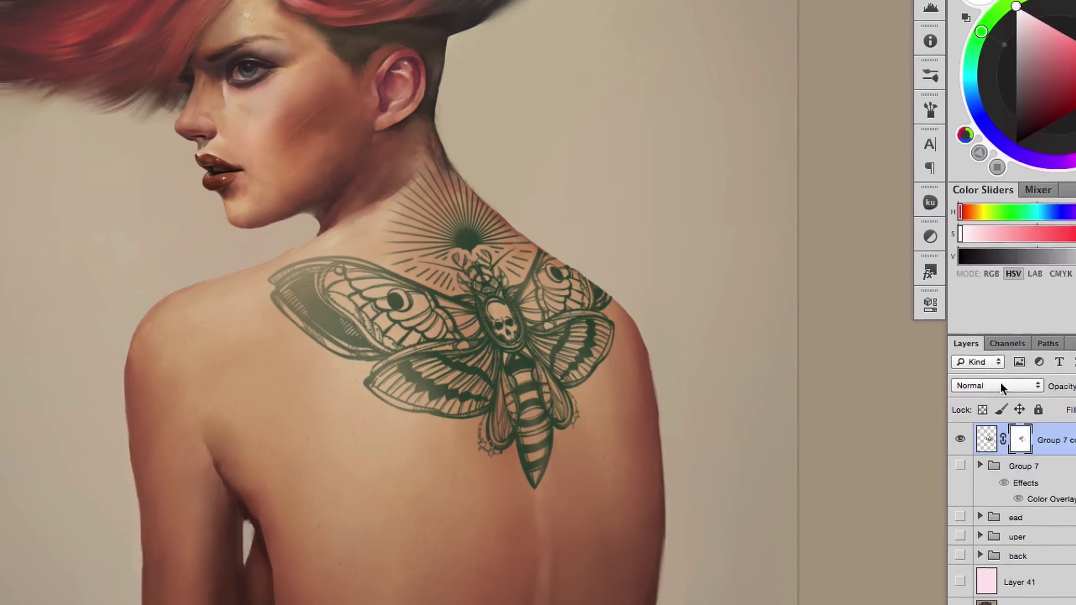
# Step: Try different blend modes on the flattened tattoo layer, Group 7 copy, above the painted skin
pyautogui.click(998, 383)
pyautogui.click(907, 425)
pyautogui.click(906, 383)
pyautogui.click(919, 392)
pyautogui.click(906, 383)
pyautogui.click(880, 328)
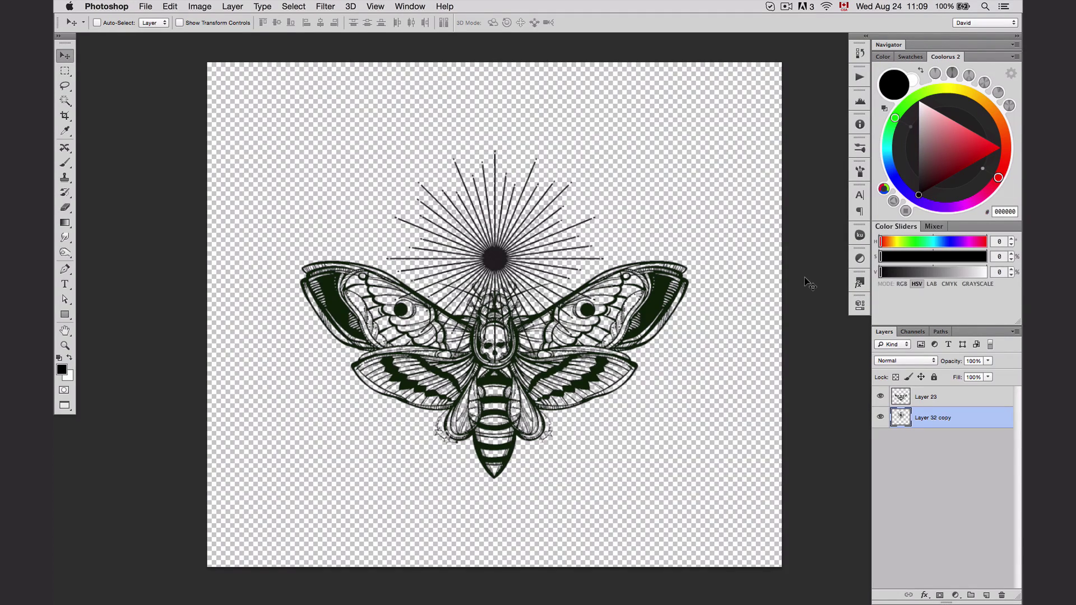
# Step: Toggle the sunburst layer, Layer 32 copy, off and on to check the moth artwork on its own
pyautogui.click(879, 417)
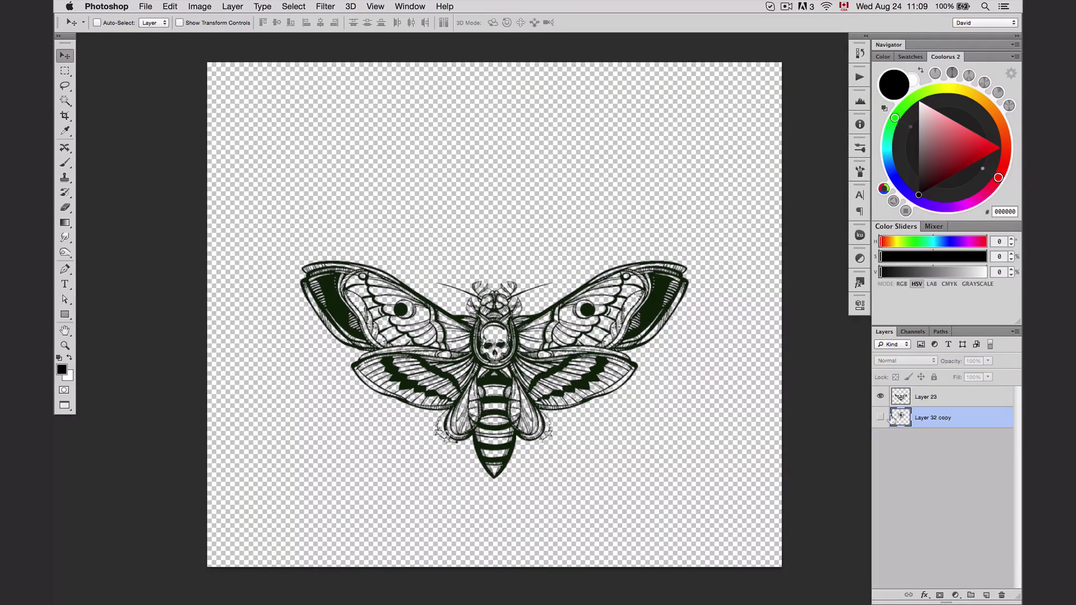
pyautogui.click(879, 418)
pyautogui.moveTo(468, 249)
pyautogui.mouseDown()
pyautogui.moveTo(495, 192)
pyautogui.moveTo(471, 255)
pyautogui.mouseUp()
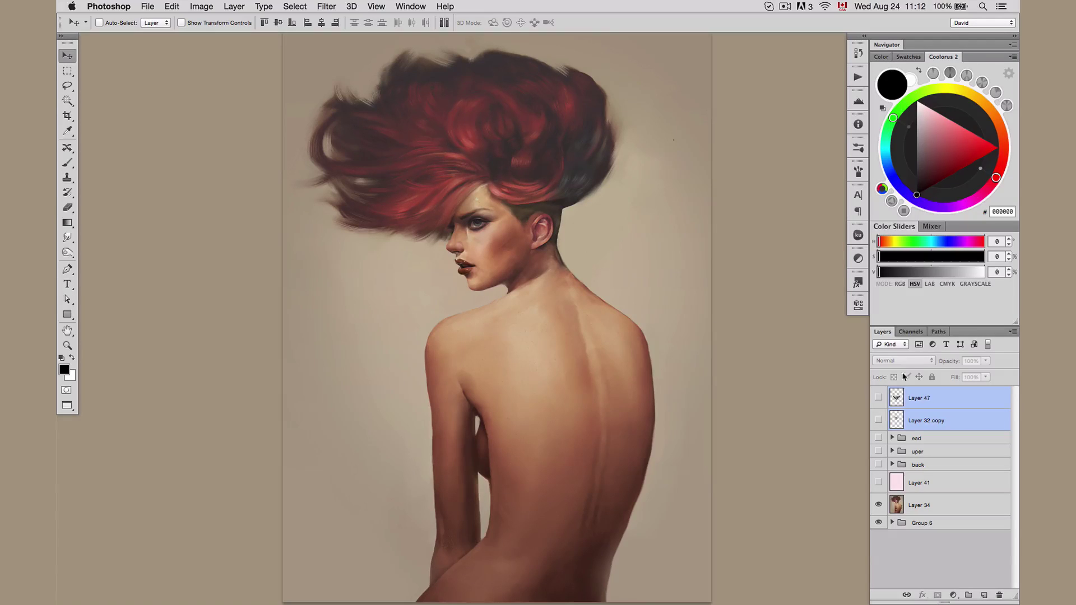
# Step: Preview the moth and sunburst layers over the portrait, undo the move onto the back, and hide both again
pyautogui.moveTo(878, 422); pyautogui.dragTo(878, 398)
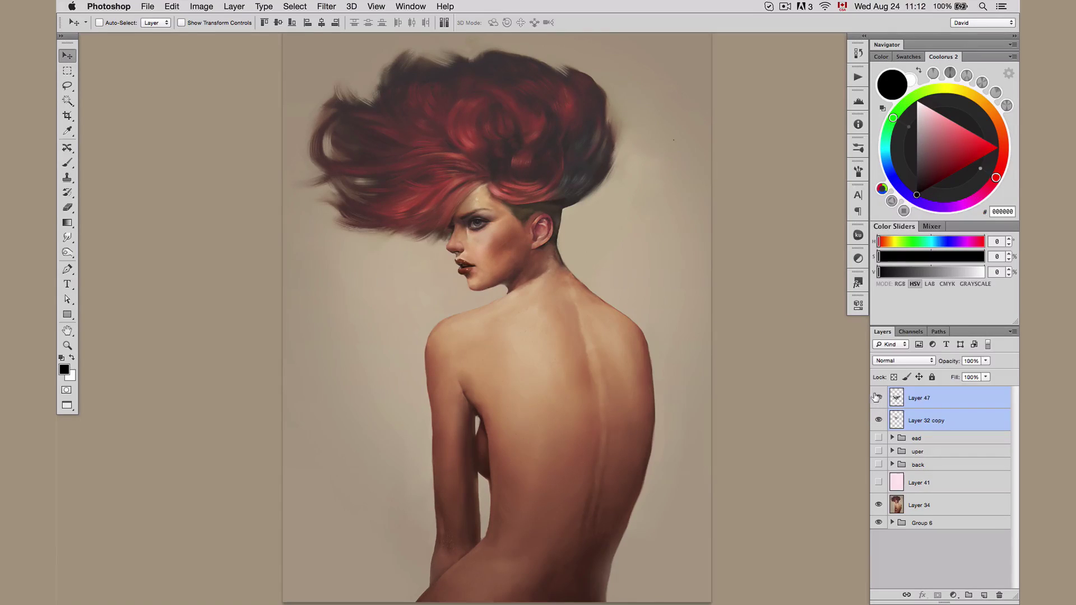
pyautogui.moveTo(513, 344); pyautogui.dragTo(547, 350)
pyautogui.press('super+z')
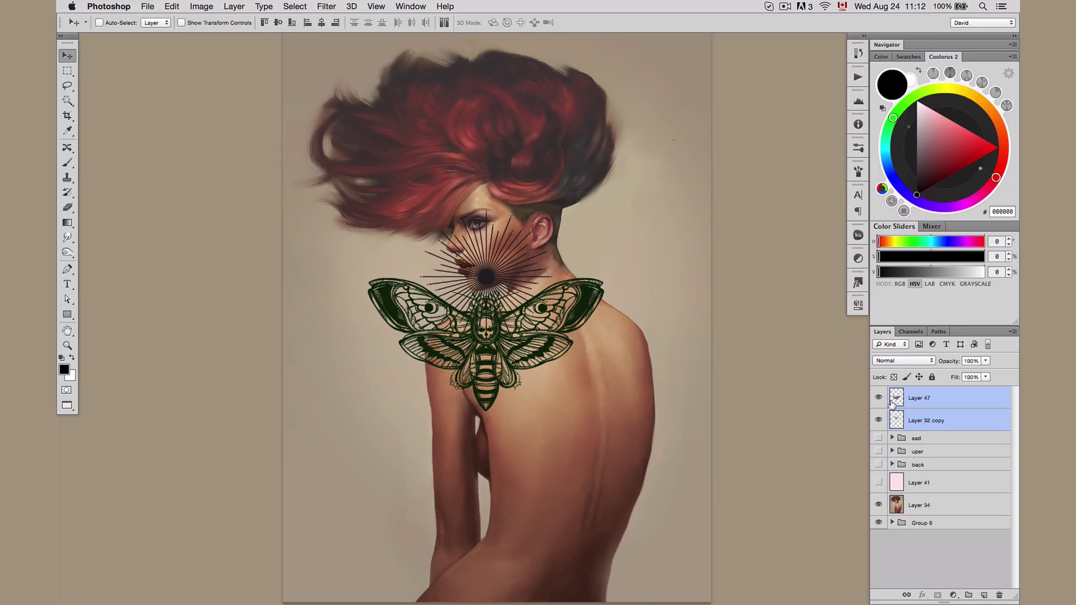
pyautogui.moveTo(878, 398); pyautogui.dragTo(878, 419)
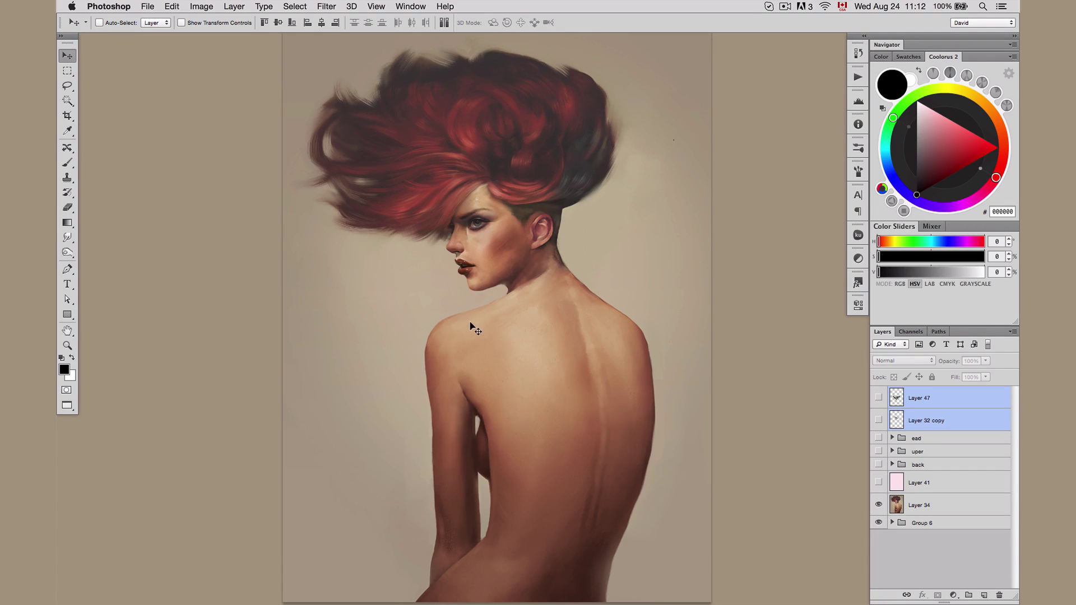
# Step: Examine the head, back and upper-back form guides over the figure, and hide them again
pyautogui.click(878, 438)
pyautogui.click(878, 464)
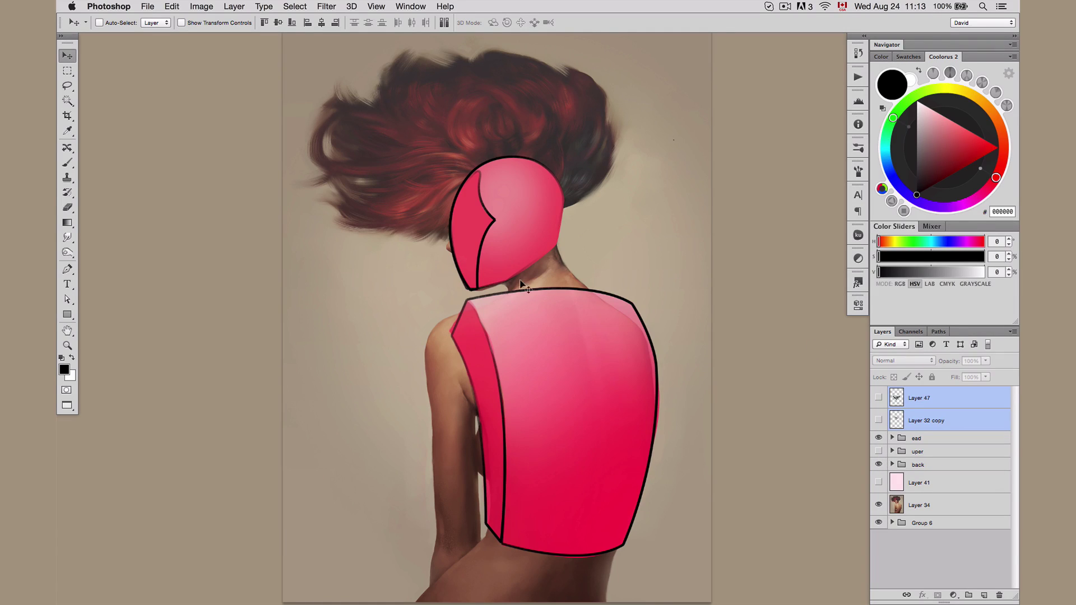
pyautogui.moveTo(635, 365); pyautogui.dragTo(626, 344)
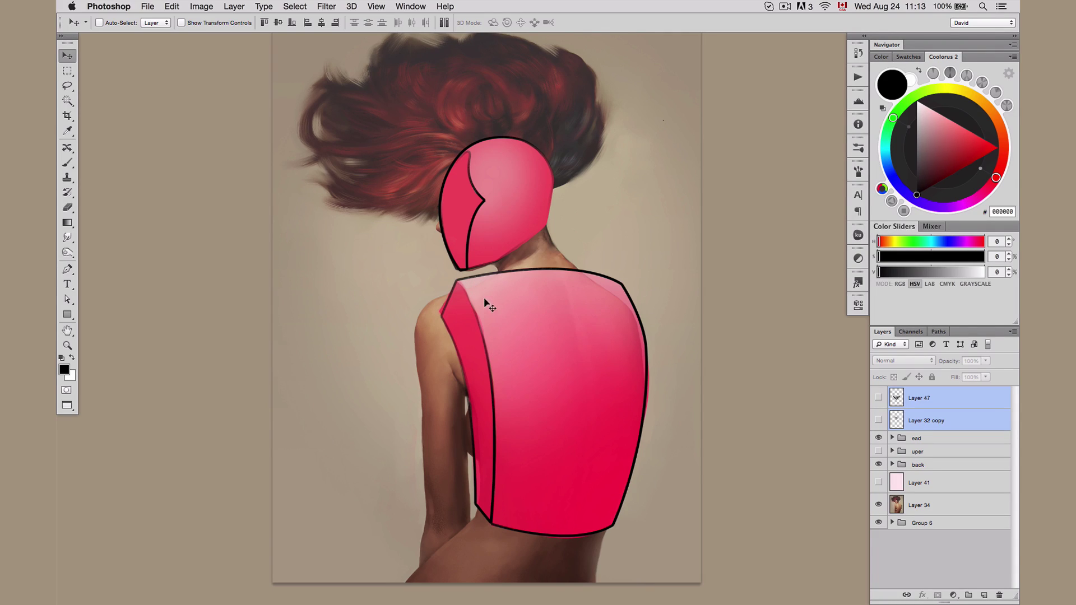
pyautogui.click(878, 465)
pyautogui.click(878, 452)
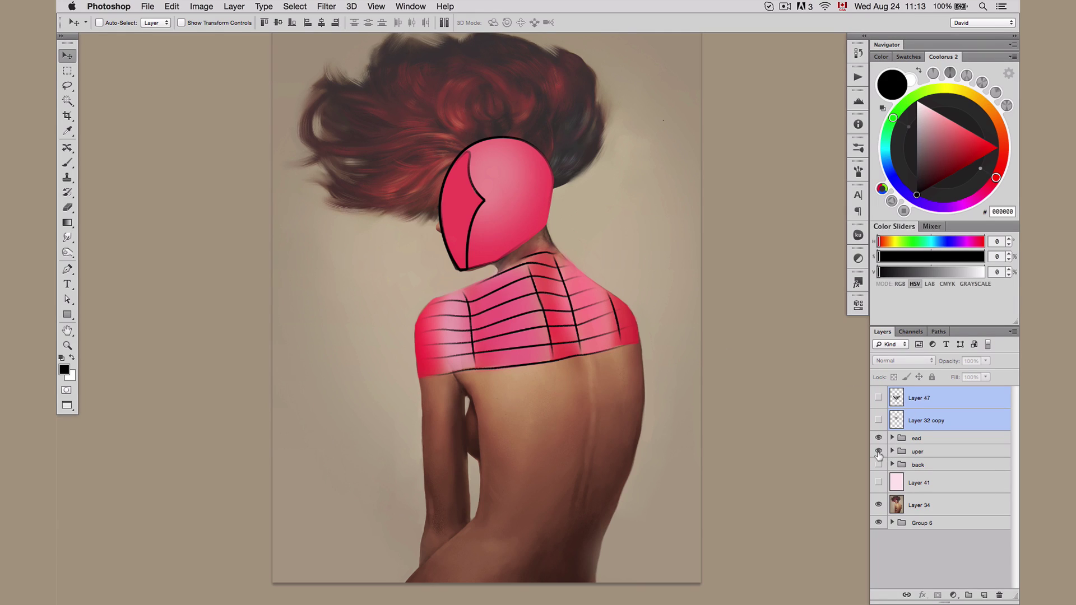
pyautogui.moveTo(877, 452); pyautogui.dragTo(878, 438)
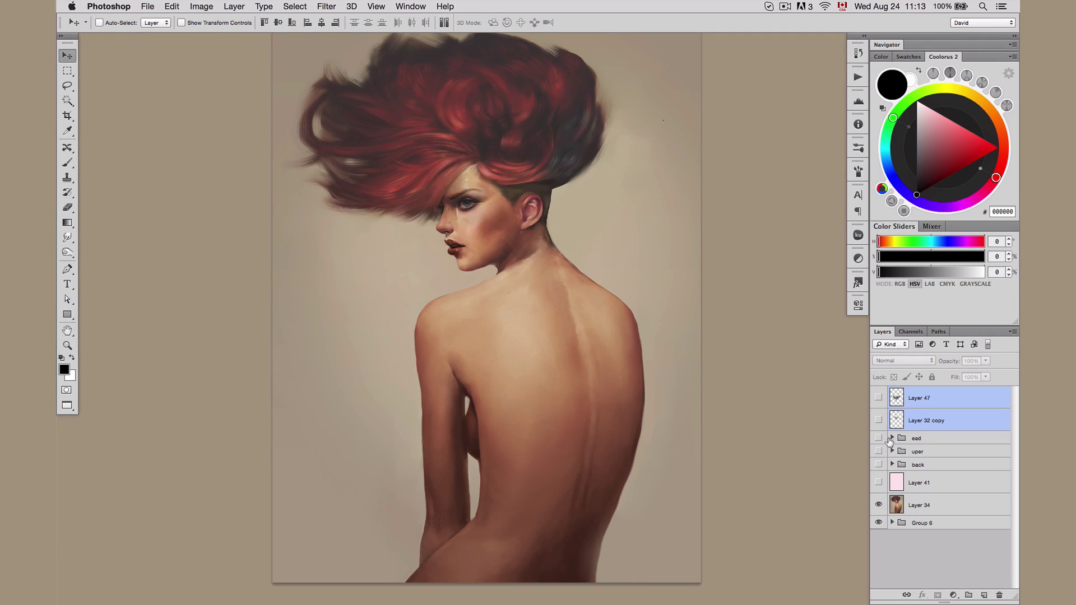
# Step: Show the moth layer, Layer 47, without the sunburst and move the moth over the upper back
pyautogui.moveTo(878, 398); pyautogui.dragTo(878, 420)
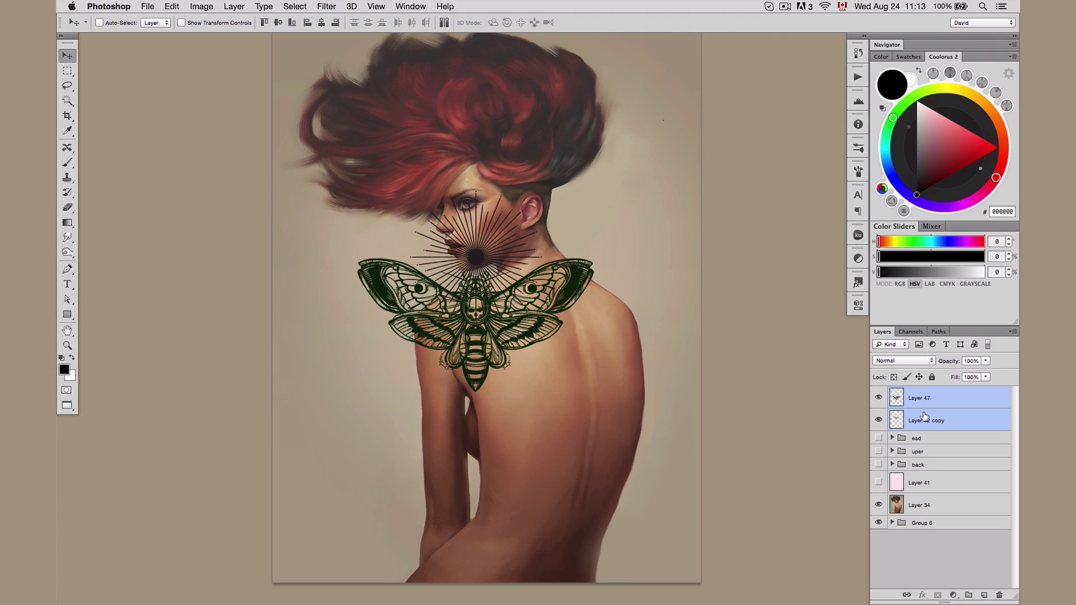
pyautogui.moveTo(509, 313); pyautogui.dragTo(547, 334)
pyautogui.click(879, 420)
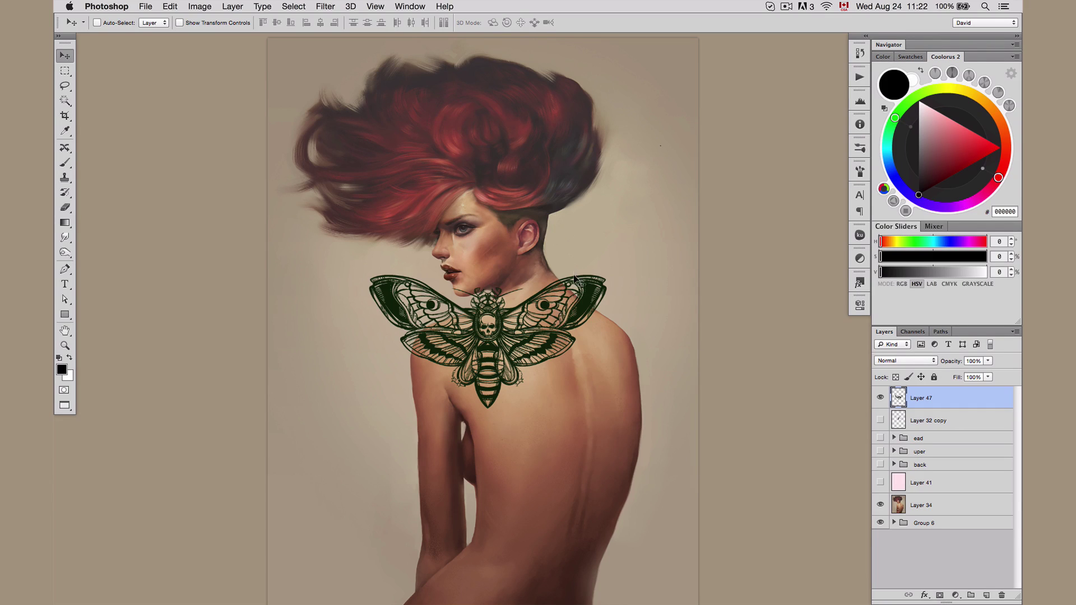
pyautogui.moveTo(489, 340); pyautogui.dragTo(500, 352)
pyautogui.press('super+t')
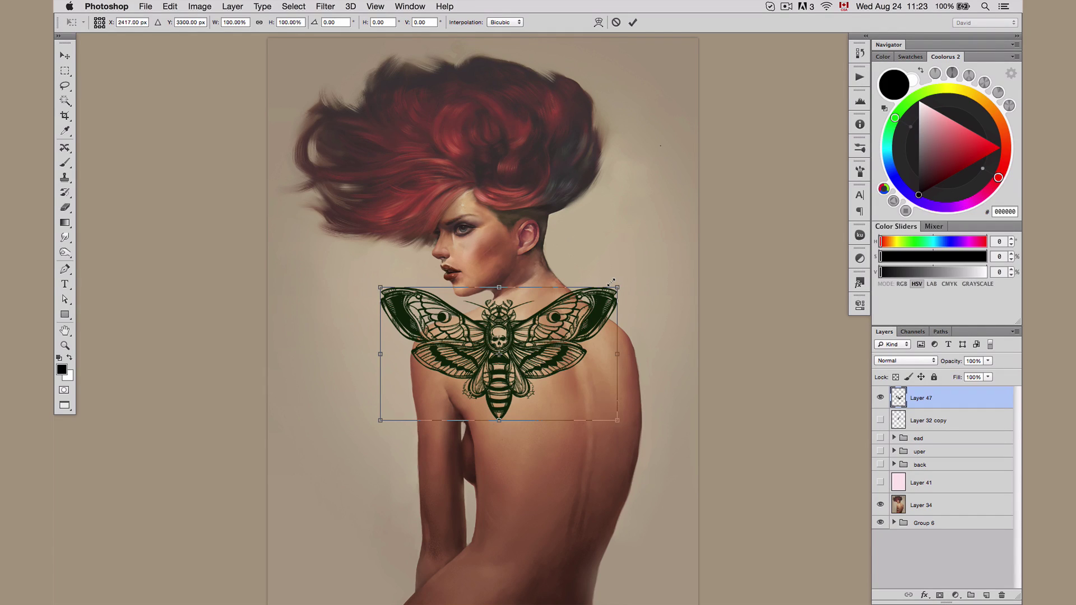
pyautogui.moveTo(614, 287); pyautogui.dragTo(582, 320)
pyautogui.moveTo(578, 365); pyautogui.dragTo(556, 365)
pyautogui.moveTo(561, 311); pyautogui.dragTo(581, 299)
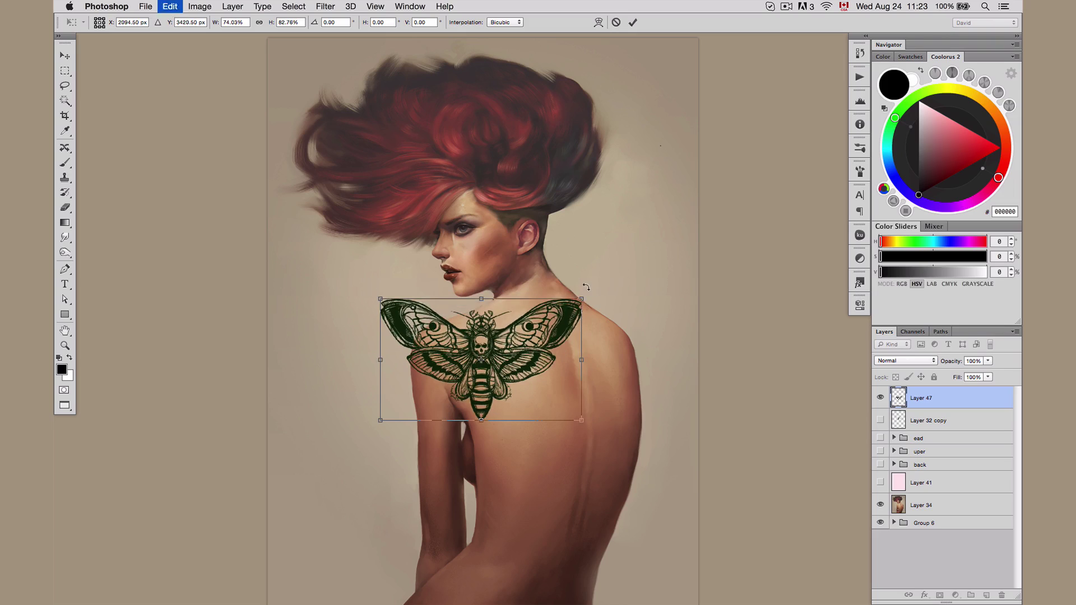
pyautogui.hotkey('ctrl', 'z')
pyautogui.press('Escape')
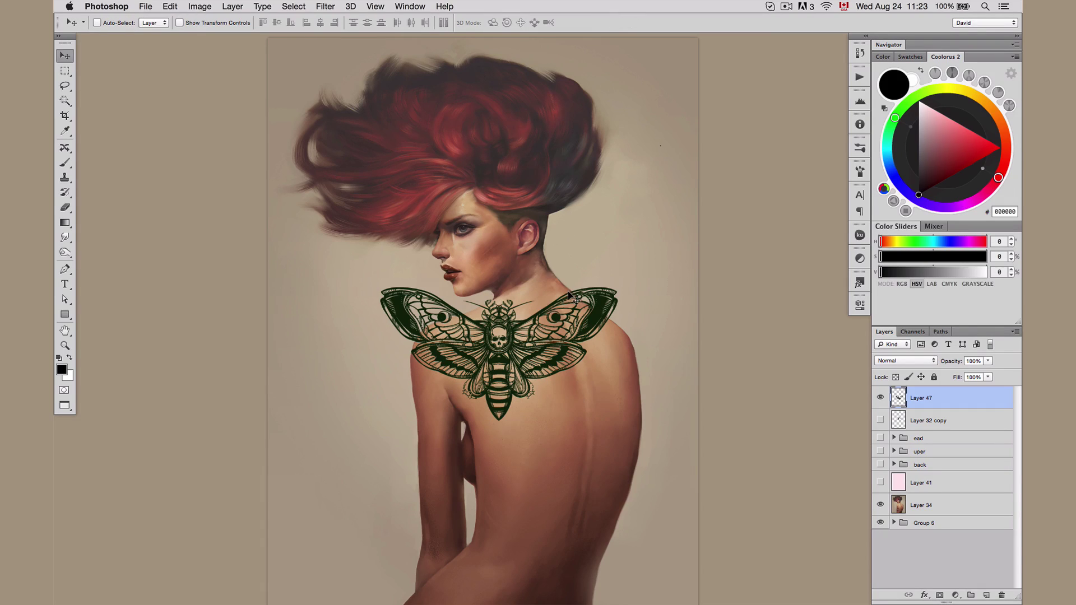
# Step: Free-transform the moth layer, scaling it to about 102% in width and height
pyautogui.hotkey('ctrl', 't')
pyautogui.moveTo(577, 303); pyautogui.dragTo(593, 285)
pyautogui.moveTo(591, 355)
pyautogui.mouseDown()
pyautogui.moveTo(625, 356)
pyautogui.moveTo(507, 355)
pyautogui.moveTo(595, 354)
pyautogui.mouseUp()
pyautogui.press('super+z')
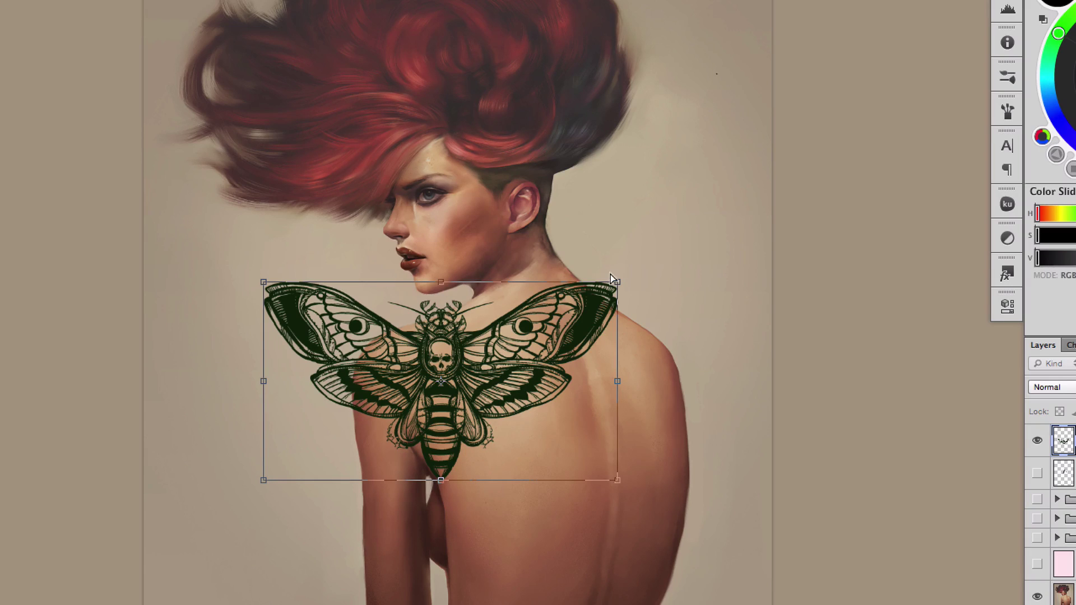
# Step: Try distort and perspective adjustments on the moth's upper-right corner, undoing each one
pyautogui.moveTo(609, 274); pyautogui.dragTo(628, 293)
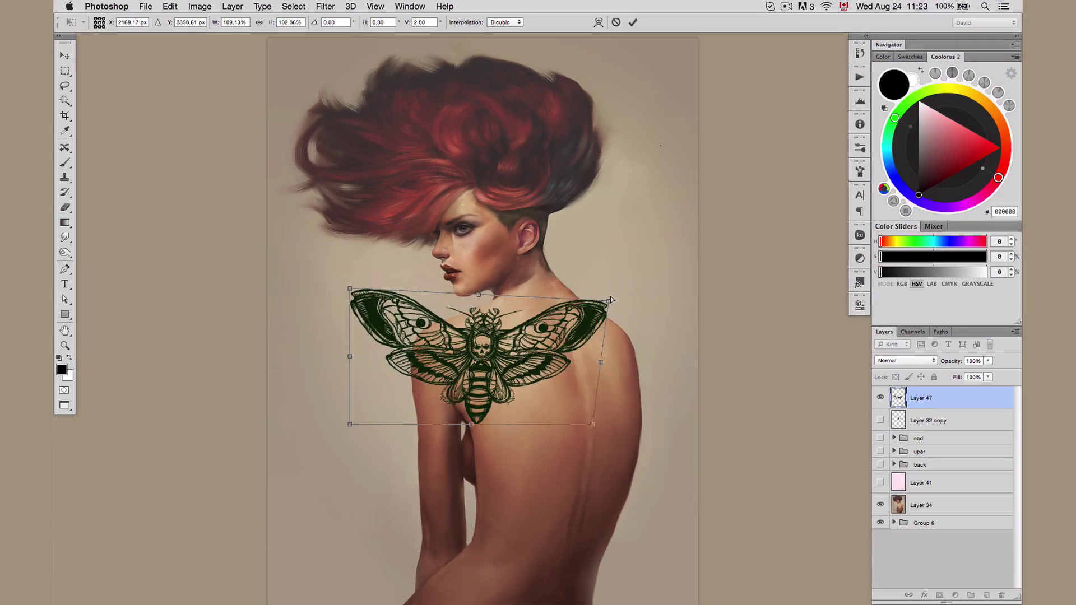
pyautogui.hotkey('ctrl', 'z')
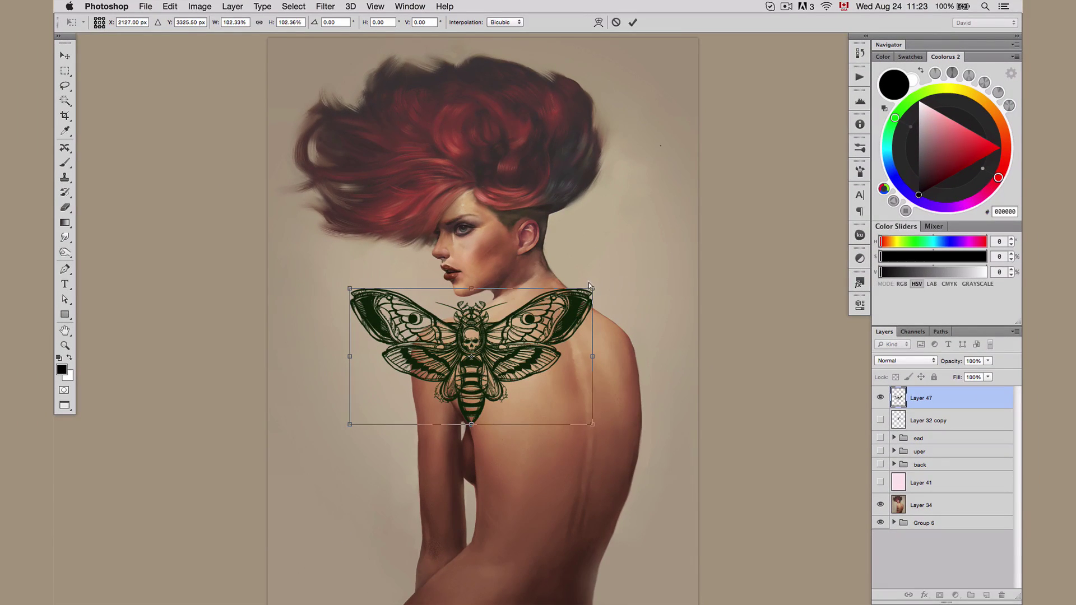
pyautogui.moveTo(587, 283); pyautogui.dragTo(608, 240)
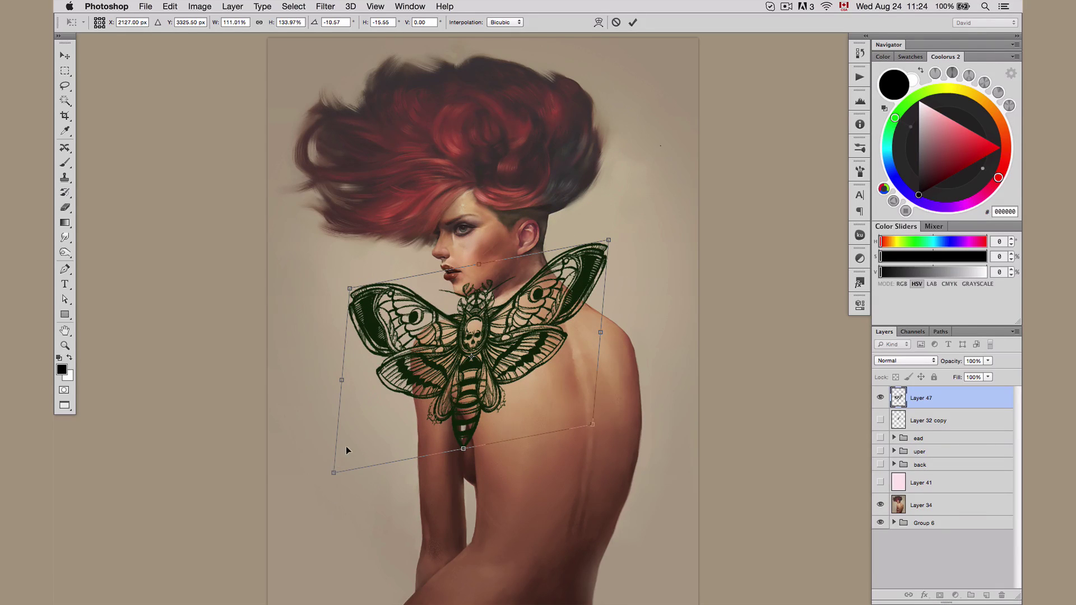
pyautogui.press('super+z')
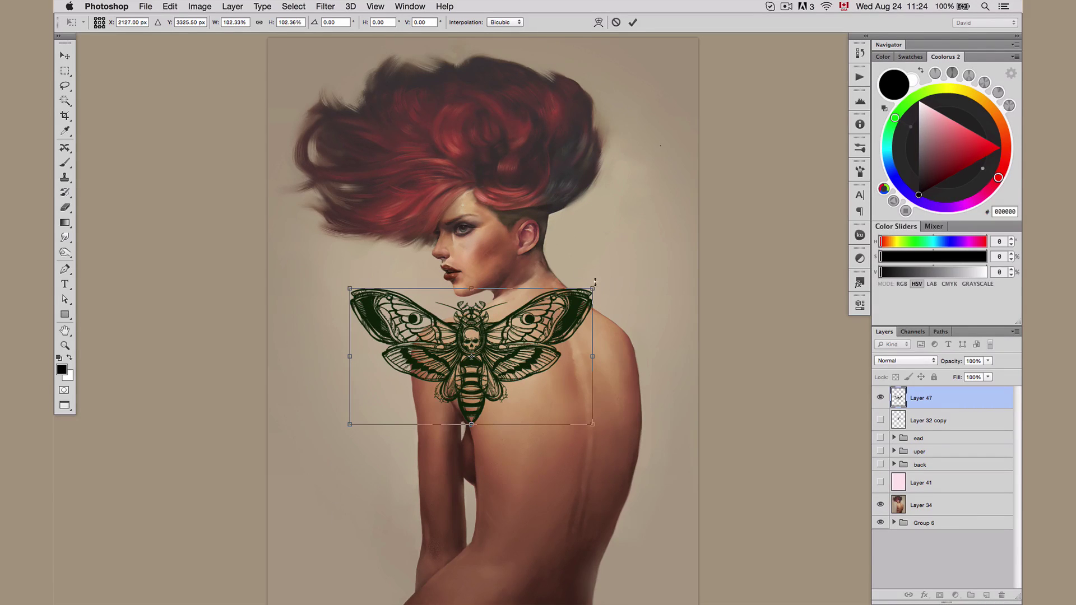
pyautogui.moveTo(587, 284); pyautogui.dragTo(580, 231)
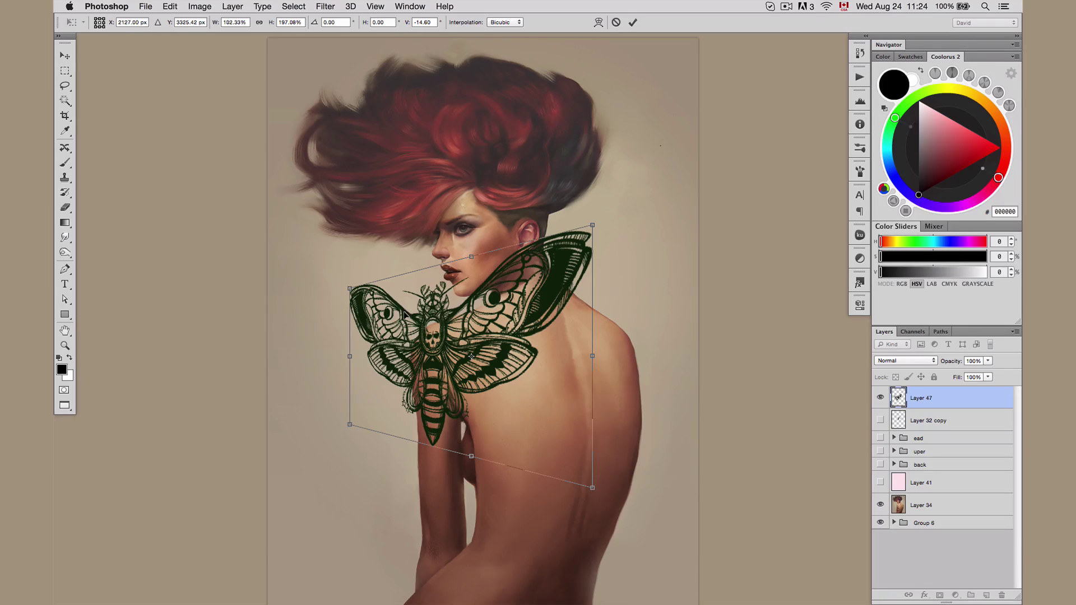
pyautogui.press('super+z')
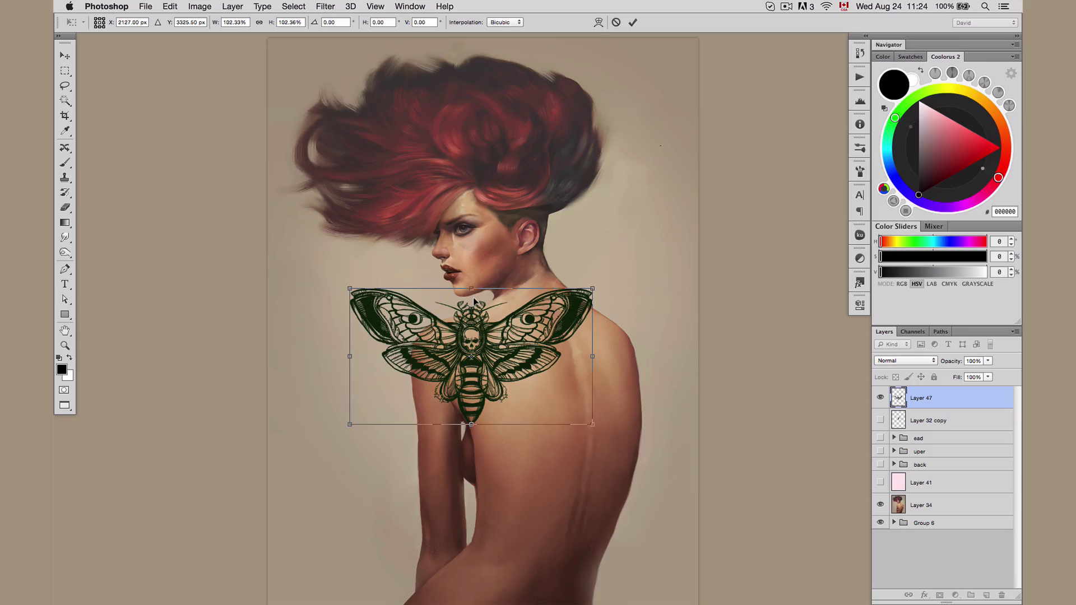
# Step: Move the moth onto the upper back and skew it upward to the right, narrowing its right wing in perspective
pyautogui.moveTo(471, 380); pyautogui.dragTo(563, 382)
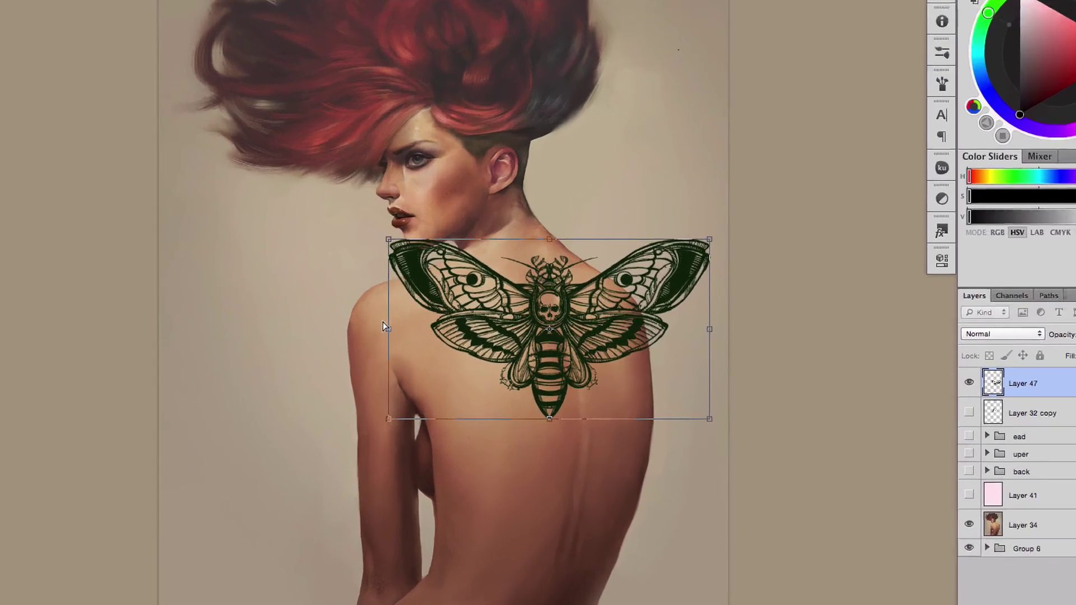
pyautogui.moveTo(437, 352); pyautogui.dragTo(440, 364)
pyautogui.moveTo(364, 323); pyautogui.dragTo(365, 352)
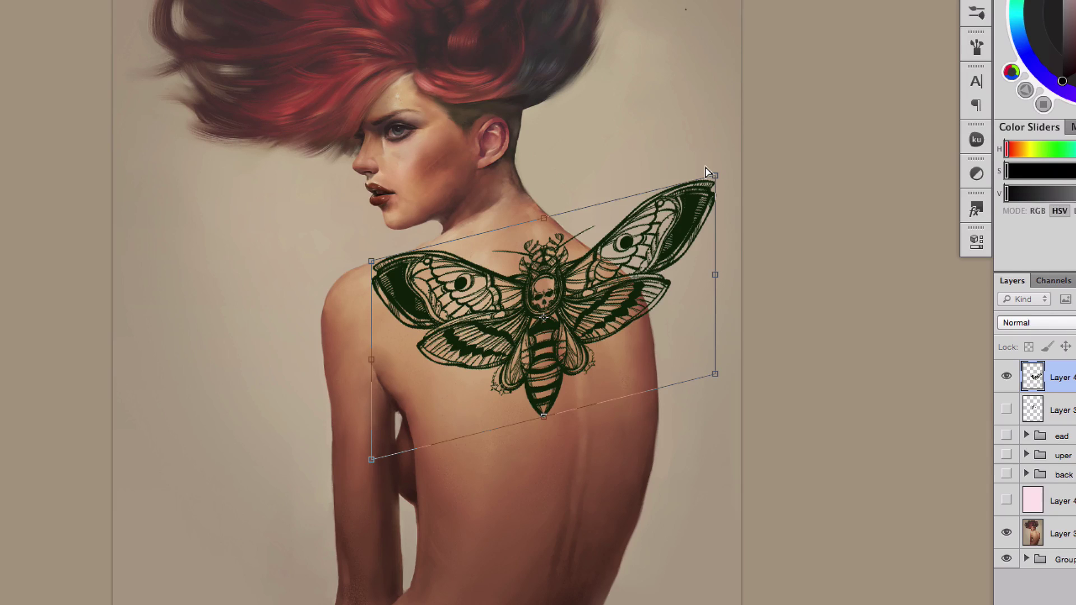
pyautogui.moveTo(707, 169); pyautogui.dragTo(701, 208)
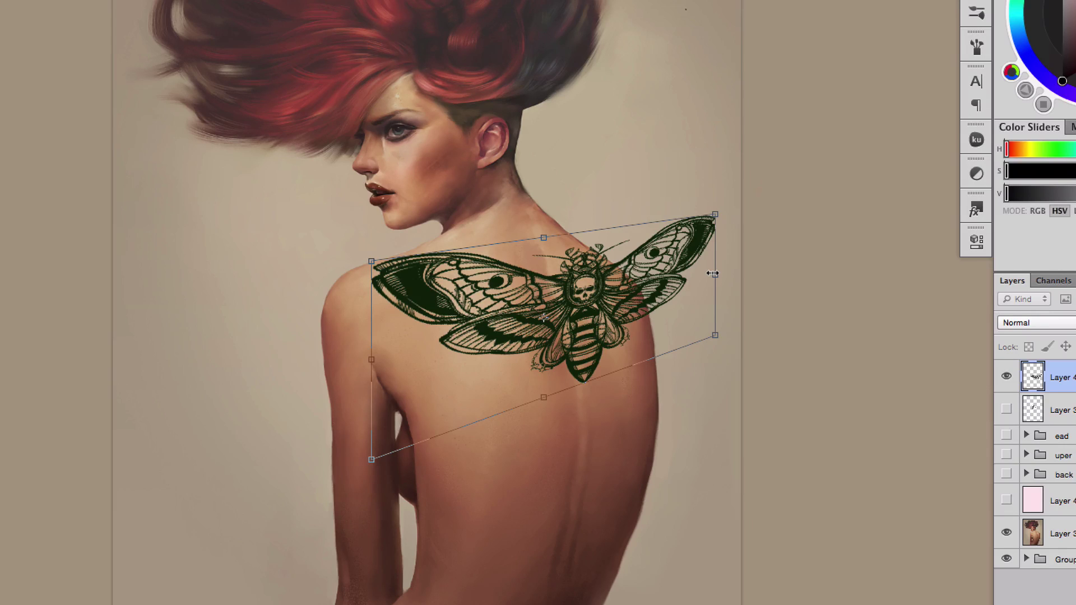
# Step: Narrow the moth to about 75% width and skew its upper and lower edges so its body follows the spine
pyautogui.moveTo(709, 275); pyautogui.dragTo(673, 286)
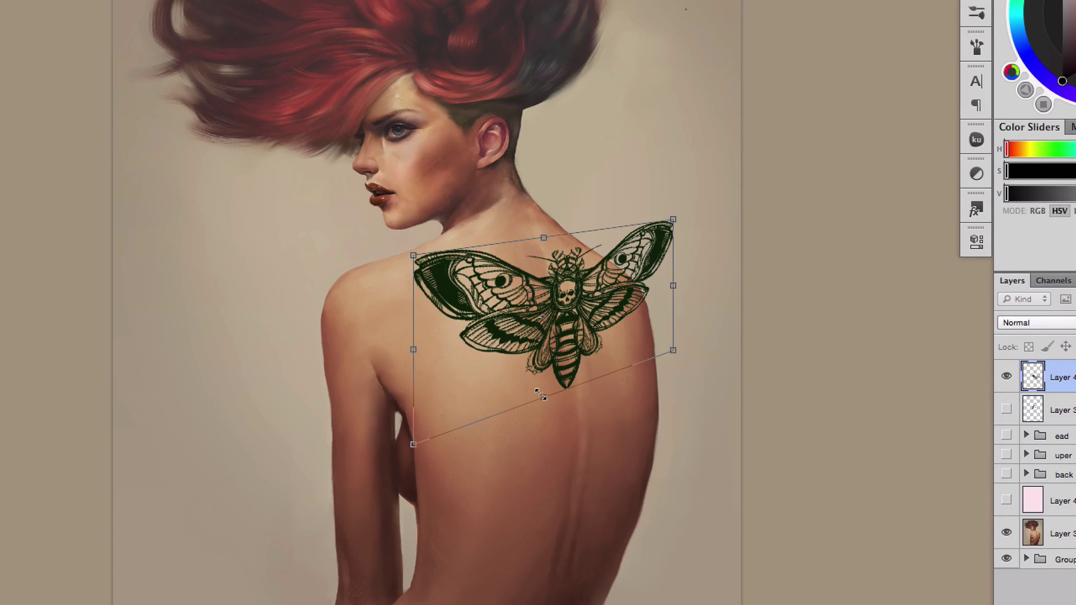
pyautogui.moveTo(538, 391); pyautogui.dragTo(551, 386)
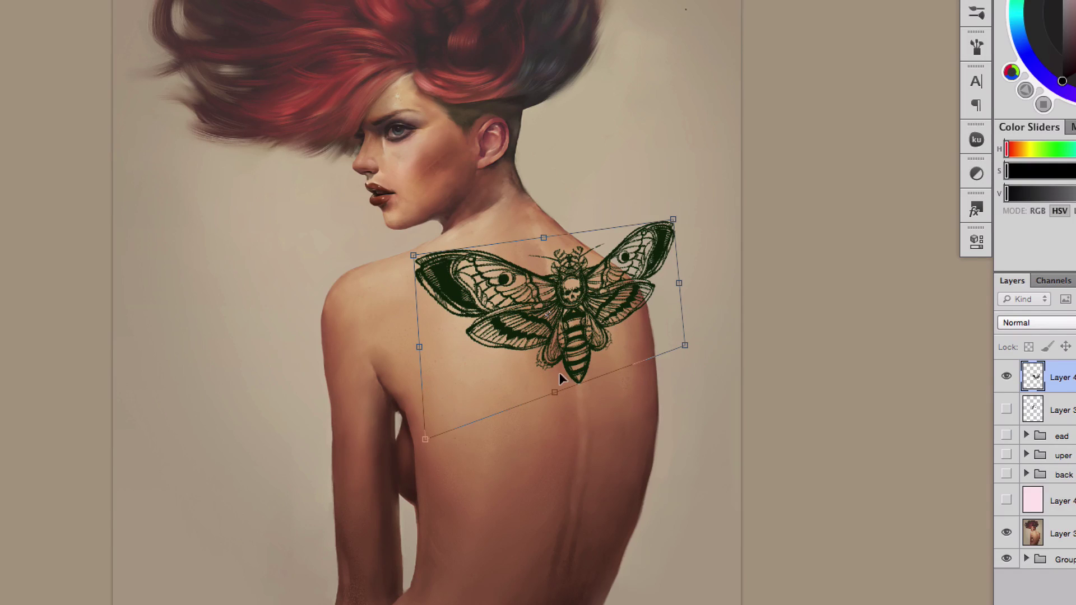
pyautogui.moveTo(540, 237); pyautogui.dragTo(513, 234)
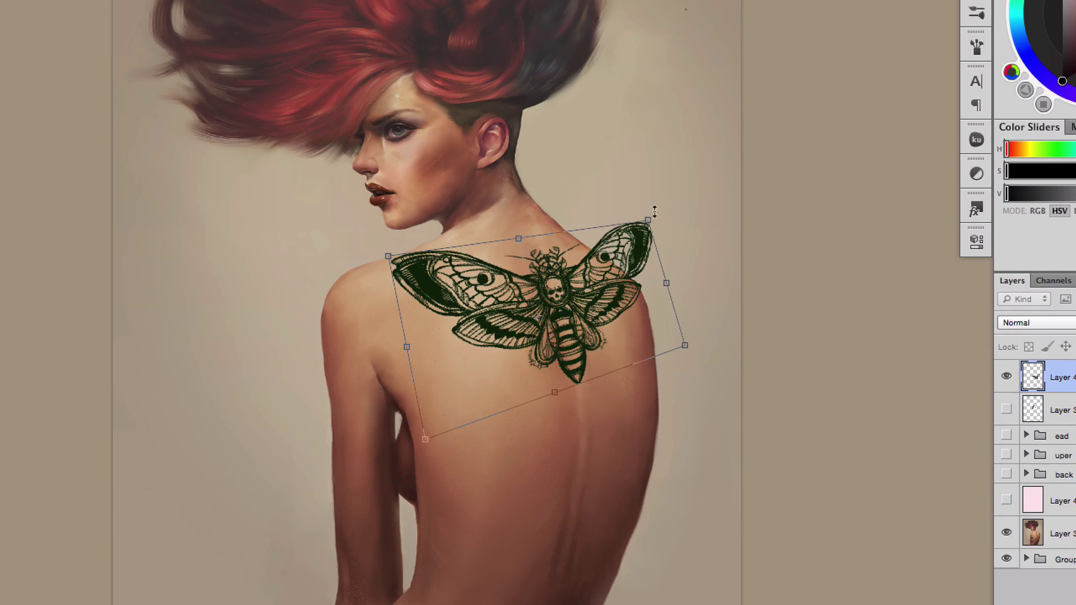
pyautogui.moveTo(645, 216); pyautogui.dragTo(627, 214)
pyautogui.moveTo(593, 261); pyautogui.dragTo(606, 264)
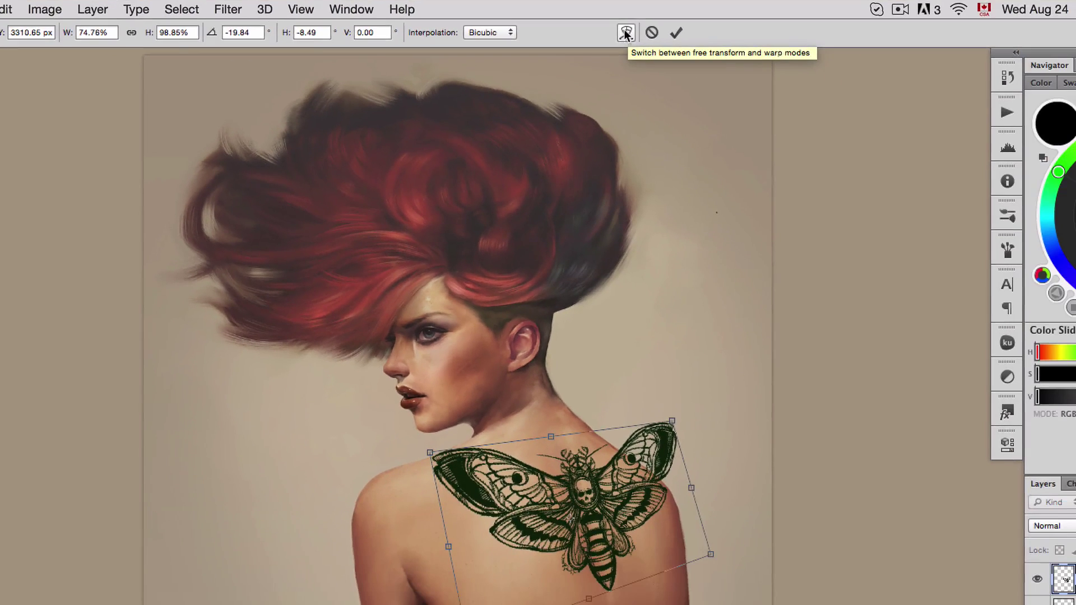
# Step: Switch the transform to Warp and pull the moth's right corners and edge inward to wrap the wing around the right shoulder
pyautogui.click(686, 44)
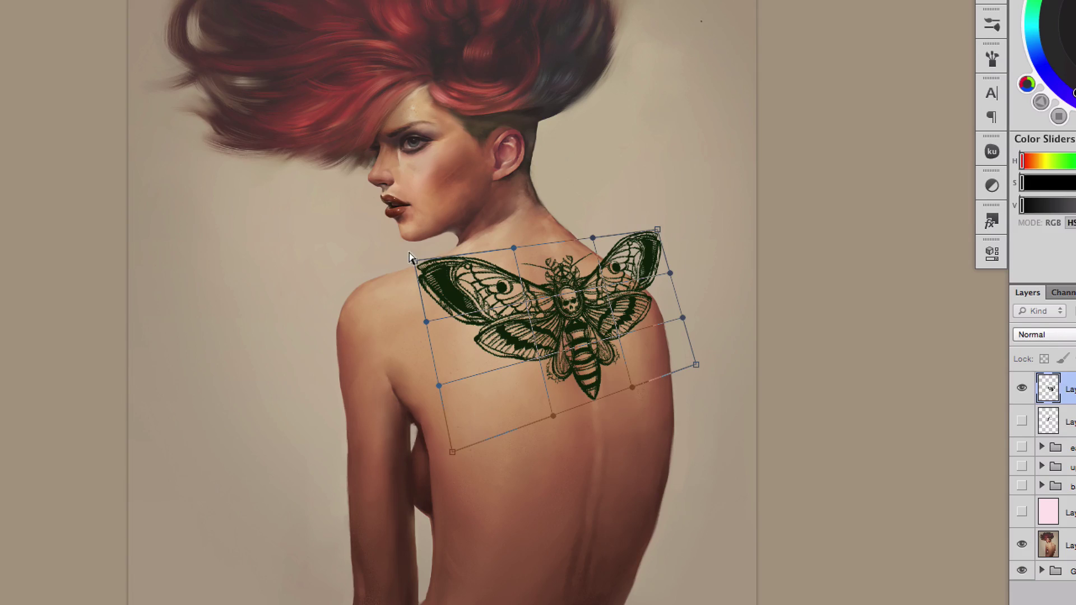
pyautogui.moveTo(457, 269); pyautogui.dragTo(413, 258)
pyautogui.moveTo(512, 244); pyautogui.dragTo(542, 177)
pyautogui.hotkey('ctrl', 'z')
pyautogui.moveTo(656, 228); pyautogui.dragTo(616, 245)
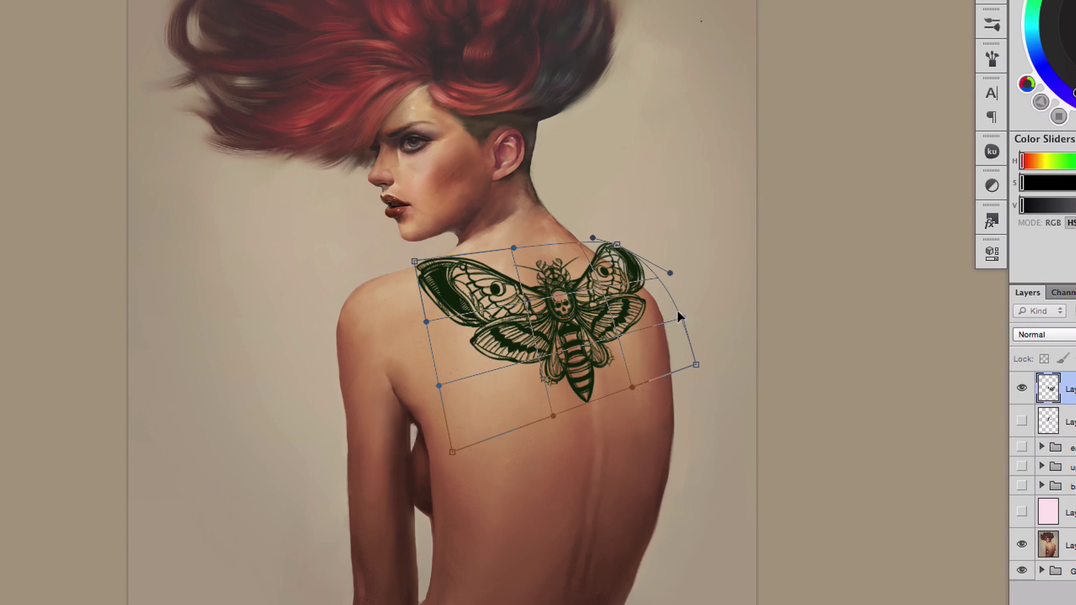
pyautogui.moveTo(682, 318); pyautogui.dragTo(663, 319)
pyautogui.moveTo(695, 364); pyautogui.dragTo(647, 375)
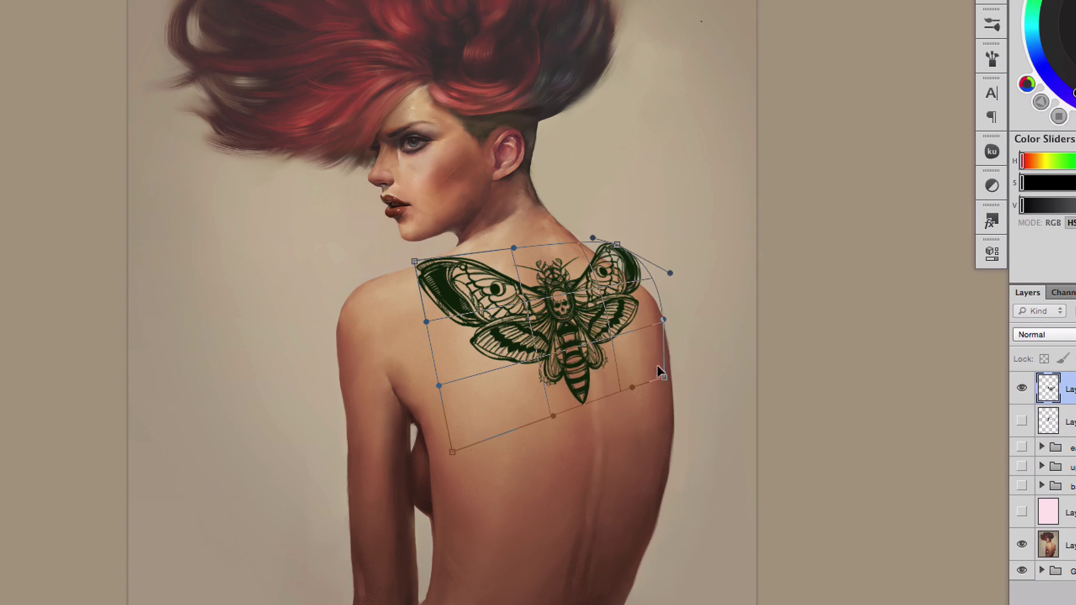
# Step: Warp the moth's left edge and upper-left corner inward and shift its body slightly right to line up with the spine
pyautogui.moveTo(464, 354); pyautogui.dragTo(474, 352)
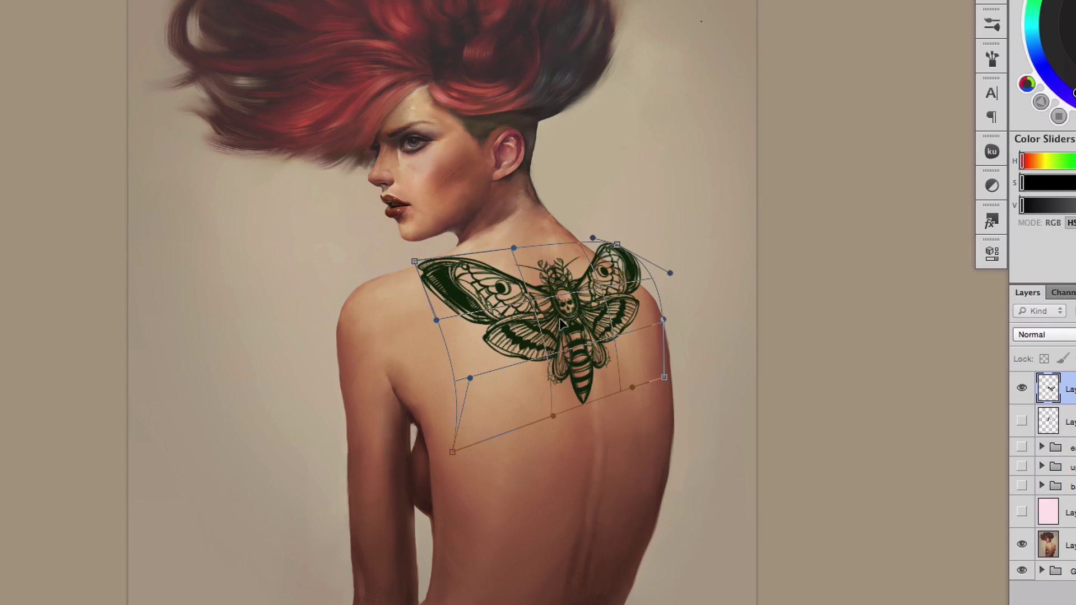
pyautogui.moveTo(559, 320); pyautogui.dragTo(564, 320)
pyautogui.moveTo(586, 377); pyautogui.dragTo(597, 373)
pyautogui.moveTo(409, 258); pyautogui.dragTo(418, 265)
pyautogui.moveTo(510, 238); pyautogui.dragTo(557, 234)
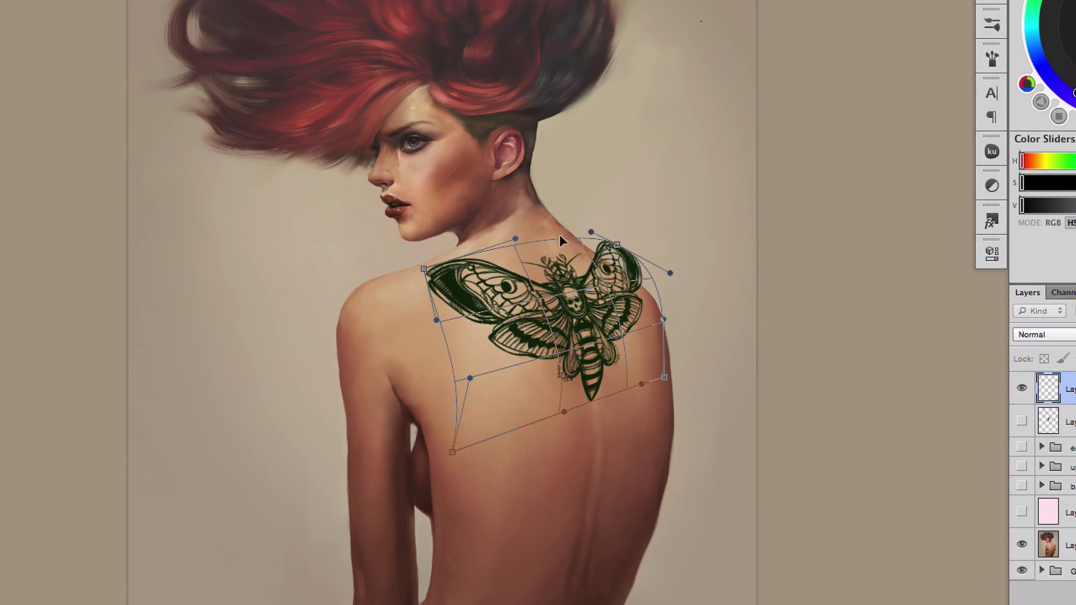
# Step: Fine-tune the warp at the moth's lower edge, left side and upper-right corner, and apply the transform
pyautogui.moveTo(586, 393); pyautogui.dragTo(567, 412)
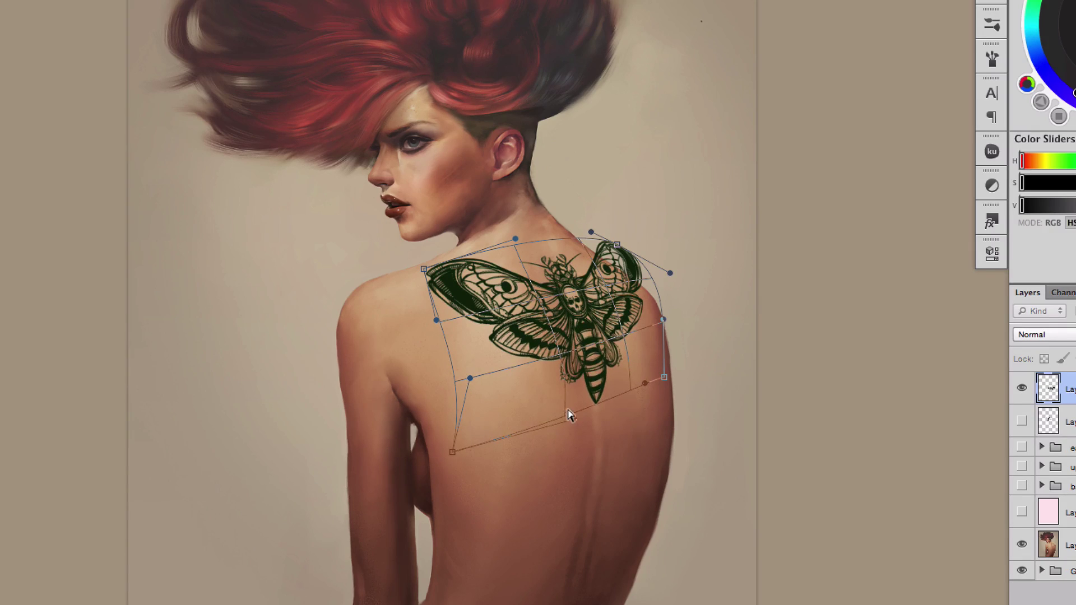
pyautogui.moveTo(448, 442); pyautogui.dragTo(445, 442)
pyautogui.moveTo(469, 378); pyautogui.dragTo(458, 378)
pyautogui.moveTo(593, 397); pyautogui.dragTo(584, 394)
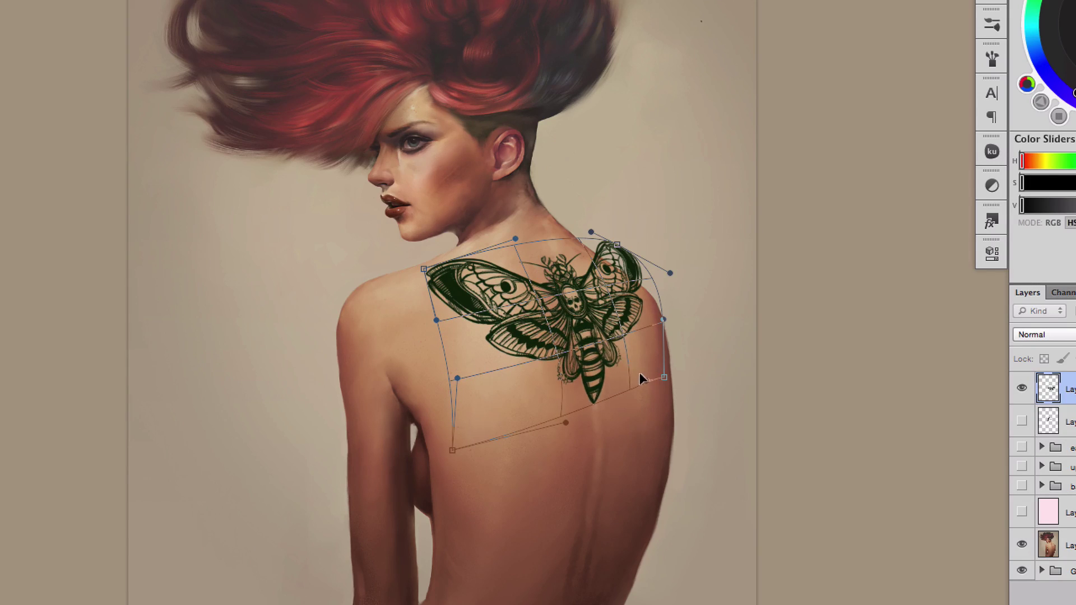
pyautogui.moveTo(617, 245); pyautogui.dragTo(614, 248)
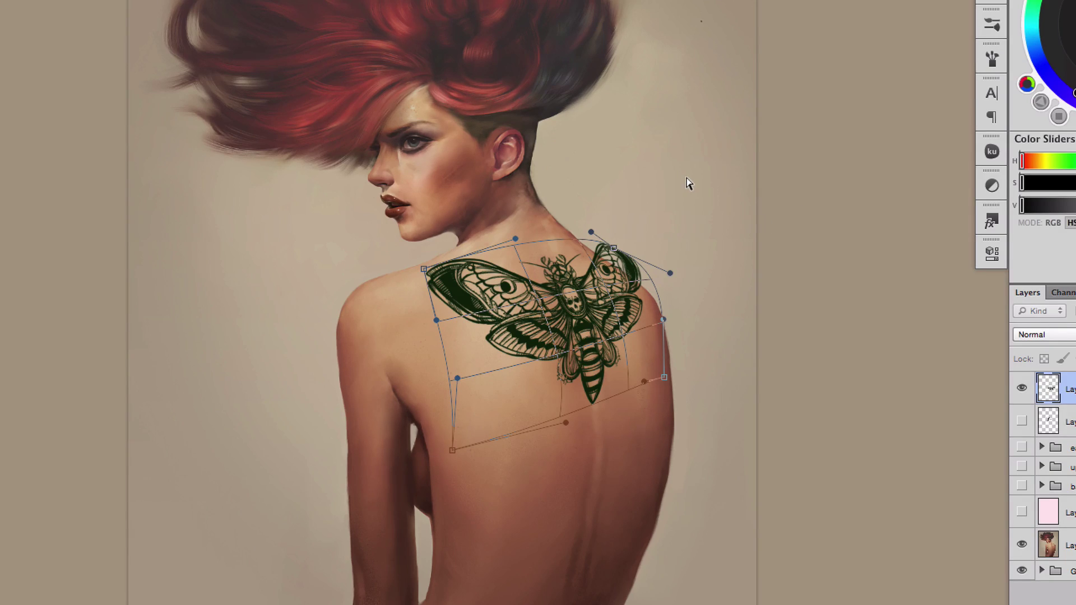
pyautogui.press('Return')
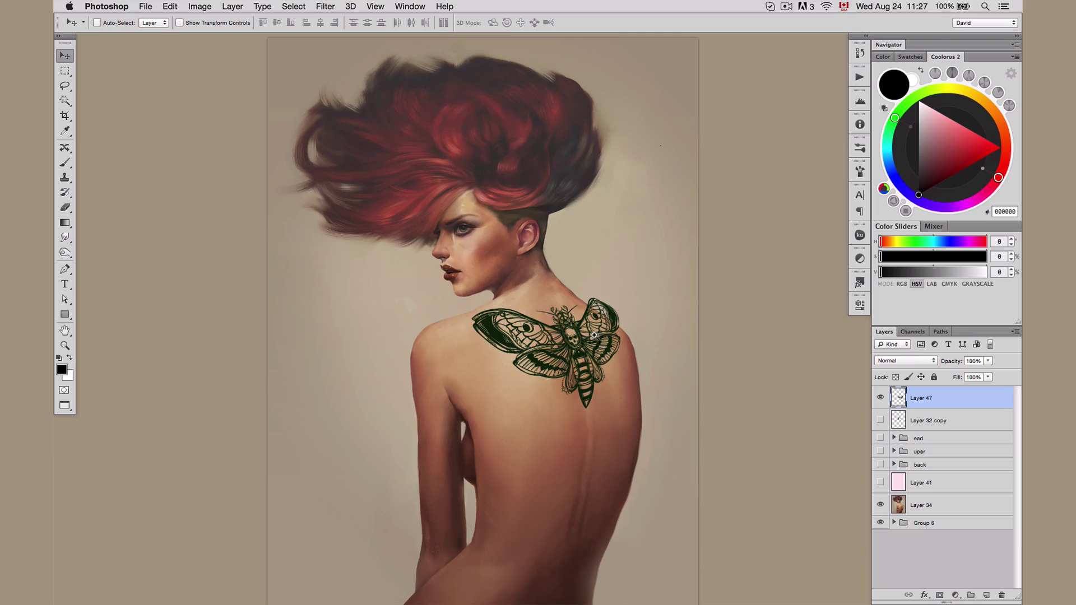
# Step: Add a layer mask to the moth layer and paint out the wing tip extending past the right shoulder with a round black brush
pyautogui.scroll(3, 594, 335)
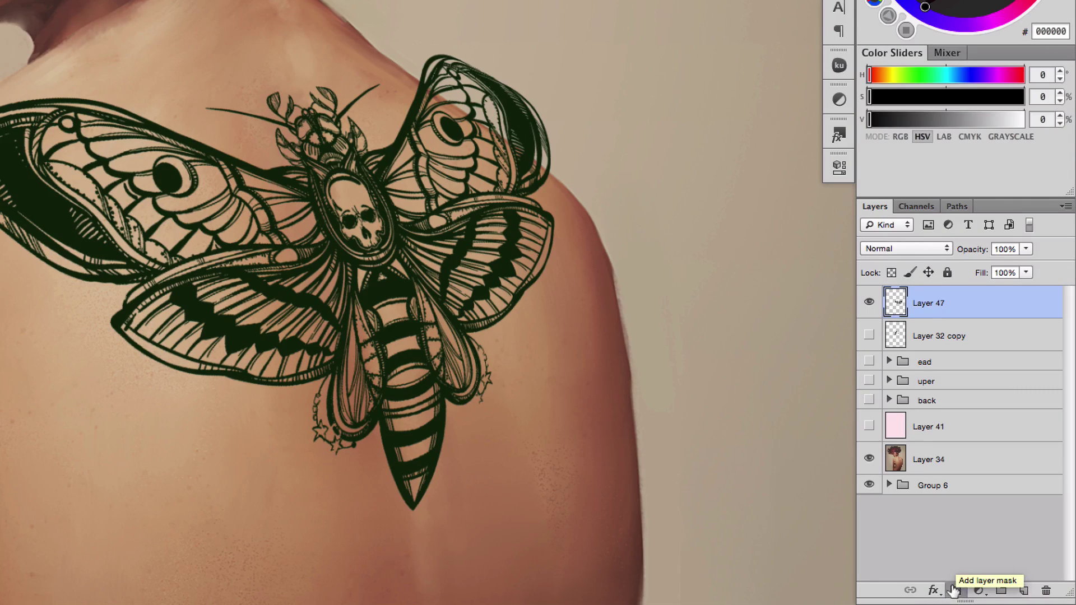
pyautogui.click(955, 591)
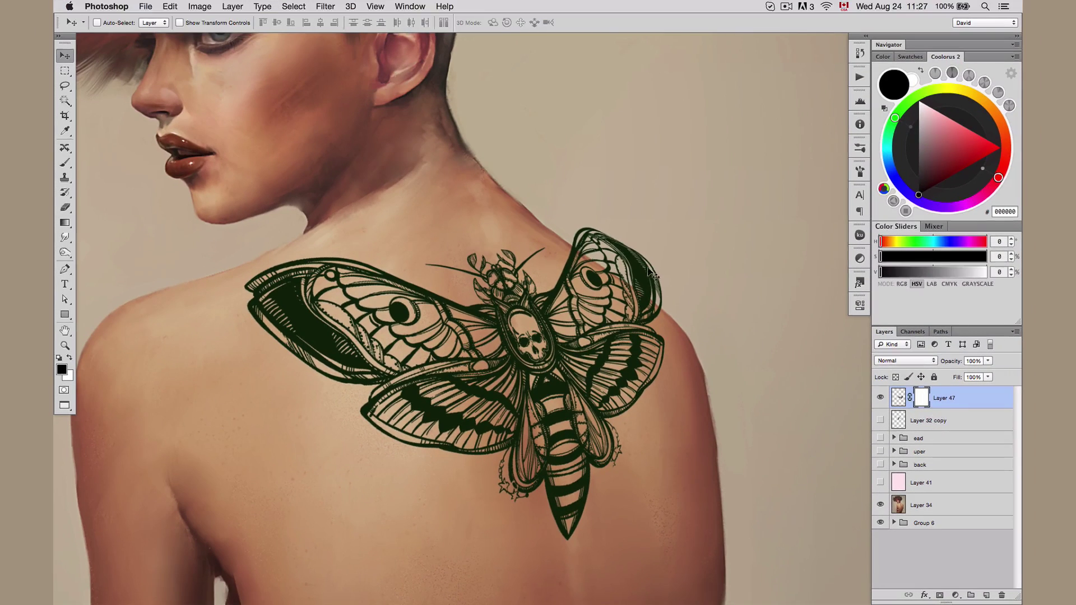
pyautogui.press('b')
pyautogui.rightClick(682, 172)
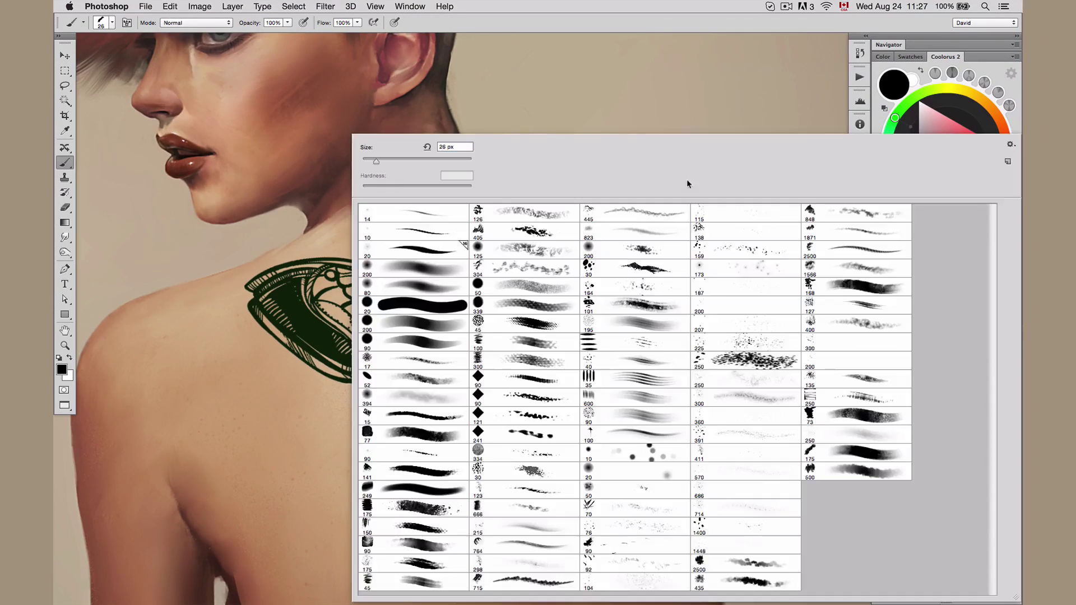
pyautogui.click(432, 324)
pyautogui.moveTo(627, 226)
pyautogui.mouseDown()
pyautogui.moveTo(644, 225)
pyautogui.moveTo(588, 224)
pyautogui.moveTo(639, 252)
pyautogui.moveTo(571, 230)
pyautogui.moveTo(656, 269)
pyautogui.moveTo(677, 293)
pyautogui.moveTo(647, 275)
pyautogui.moveTo(689, 302)
pyautogui.moveTo(612, 233)
pyautogui.moveTo(607, 251)
pyautogui.mouseUp()
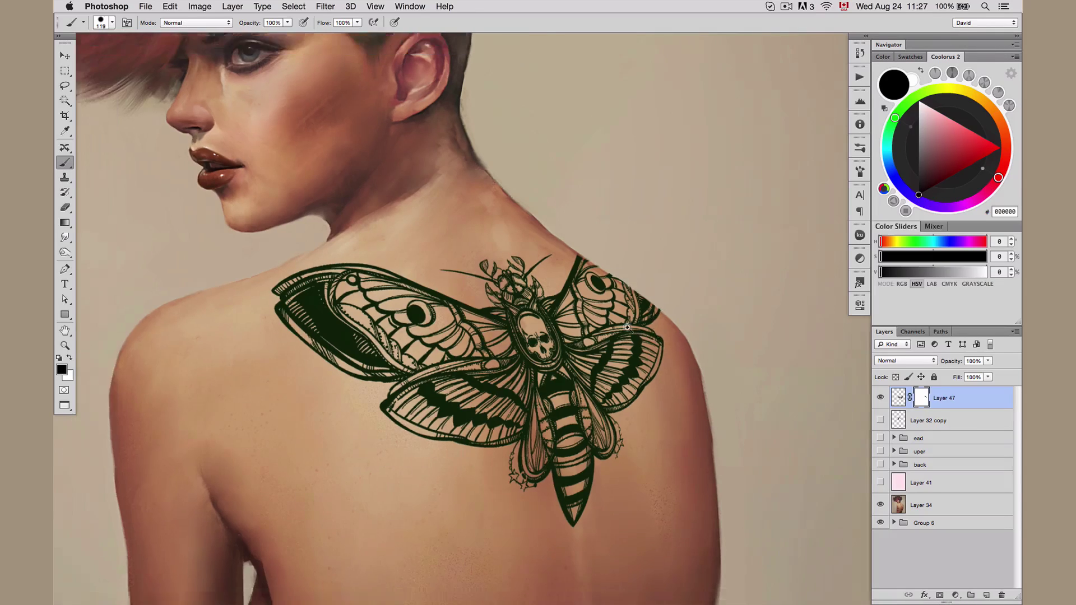
pyautogui.scroll(-6, 631, 329)
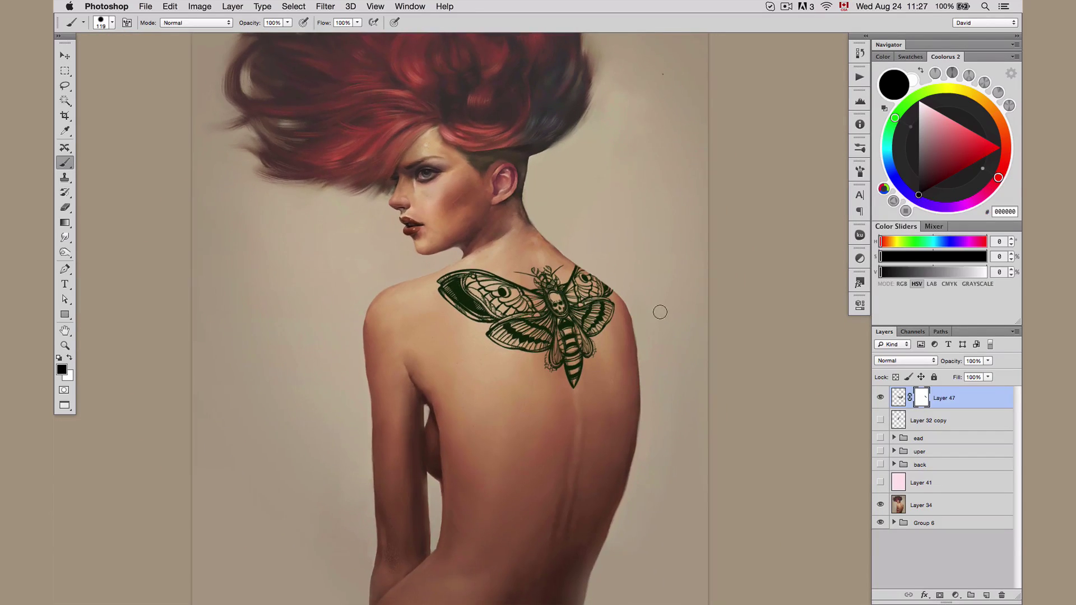
# Step: Show the sunburst layer, Layer 32 copy, and move it to the base of the neck behind the moth's head
pyautogui.press('v')
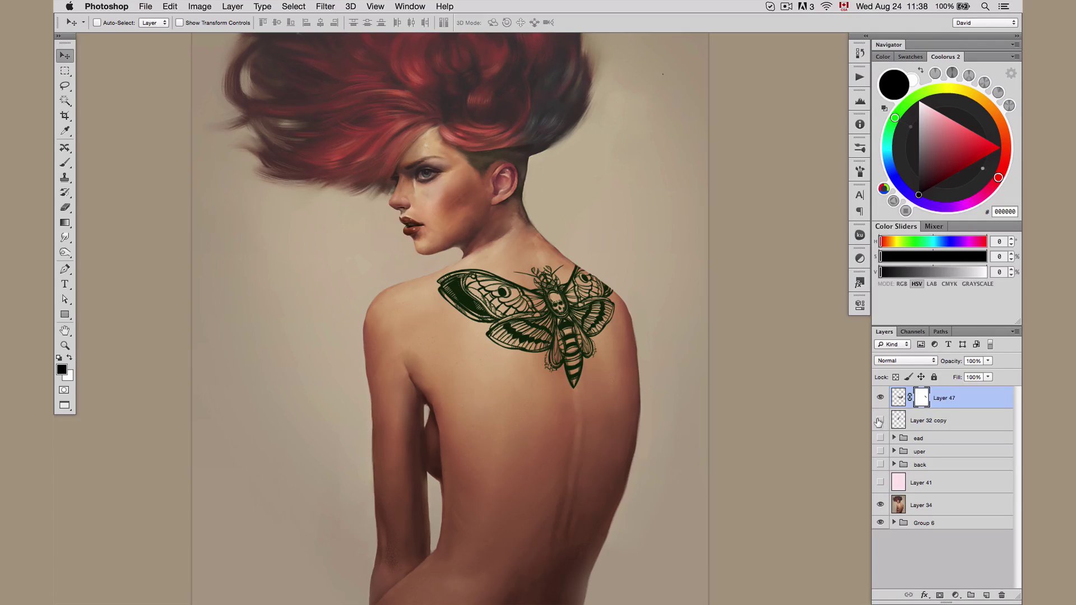
pyautogui.click(880, 420)
pyautogui.moveTo(474, 236); pyautogui.dragTo(467, 285)
pyautogui.press('super+z')
pyautogui.click(930, 420)
pyautogui.moveTo(458, 245); pyautogui.dragTo(545, 271)
# Step: Free-transform the sunburst to about 83% width, rotating and skewing it to follow the slope of the neck and shoulders
pyautogui.press('super+t')
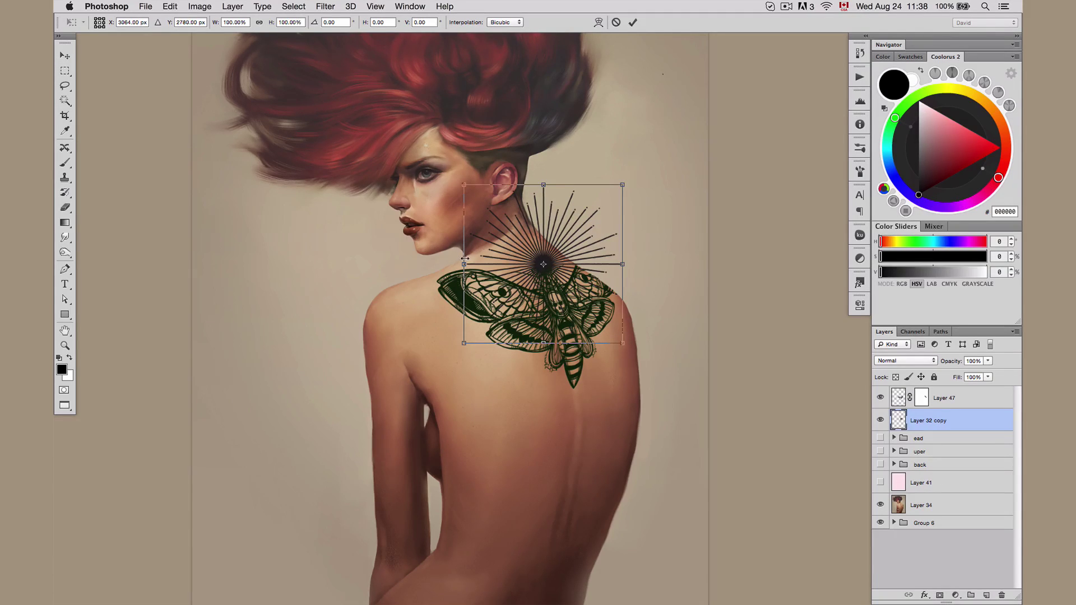
pyautogui.moveTo(463, 263); pyautogui.dragTo(465, 281)
pyautogui.moveTo(616, 167); pyautogui.dragTo(615, 188)
pyautogui.moveTo(615, 247); pyautogui.dragTo(598, 243)
pyautogui.moveTo(574, 191); pyautogui.dragTo(577, 192)
pyautogui.moveTo(481, 201); pyautogui.dragTo(462, 208)
pyautogui.moveTo(479, 358); pyautogui.dragTo(482, 352)
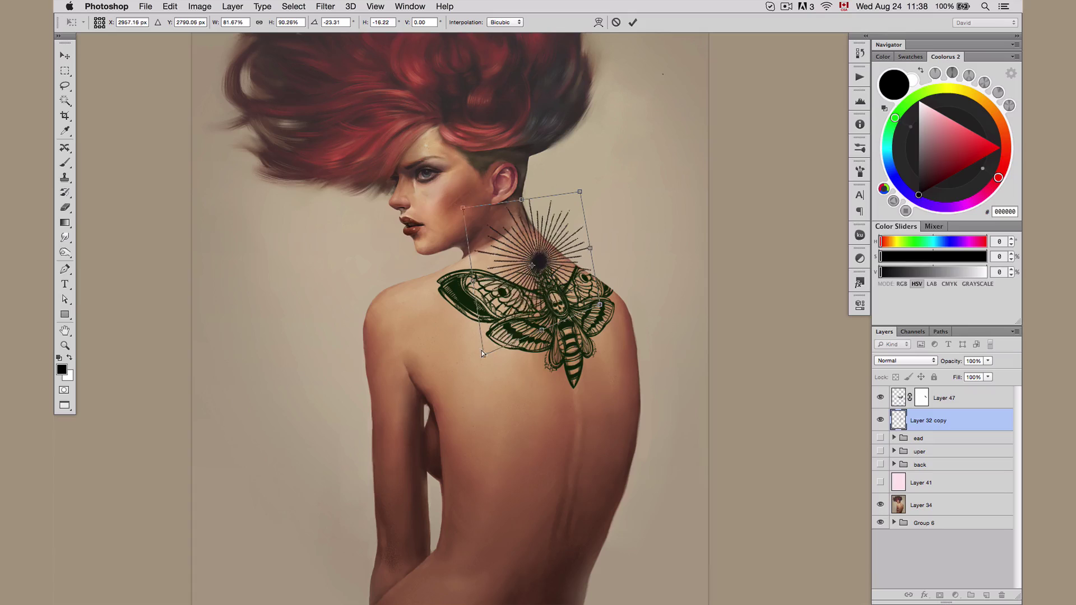
pyautogui.moveTo(601, 302); pyautogui.dragTo(605, 301)
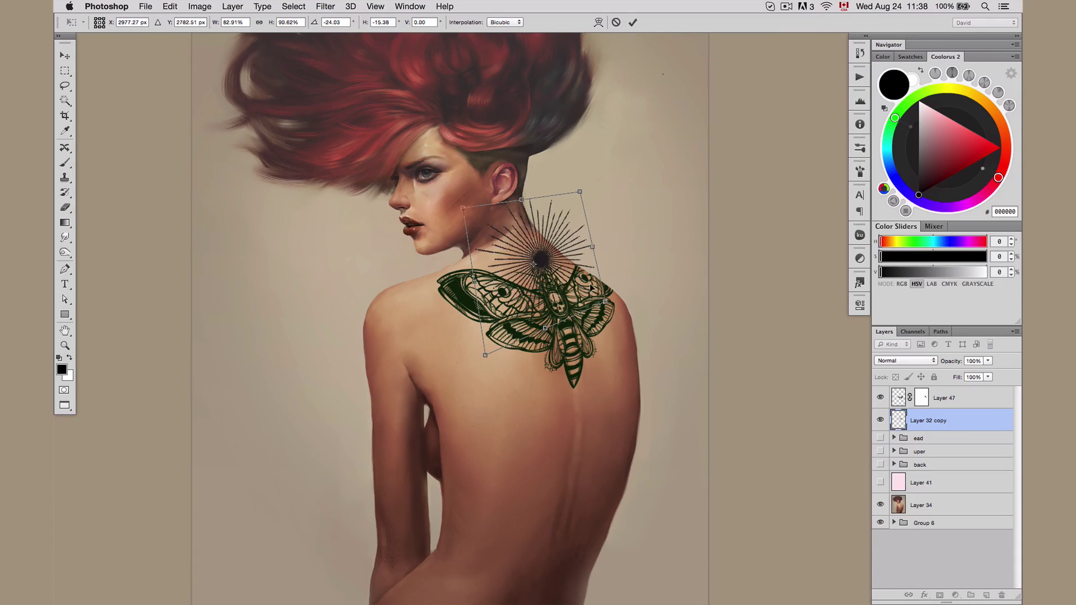
pyautogui.moveTo(539, 260); pyautogui.dragTo(506, 276)
# Step: Warp the sunburst's right corner and edge and its left side inward to wrap it around the neck, and apply it
pyautogui.click(599, 23)
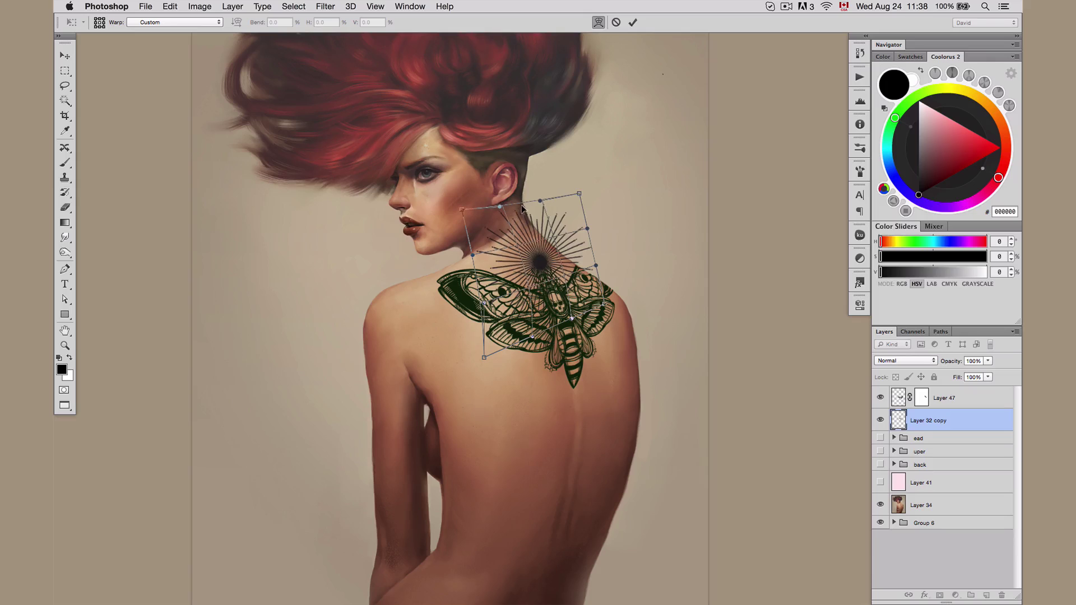
pyautogui.moveTo(579, 194); pyautogui.dragTo(550, 198)
pyautogui.moveTo(587, 228); pyautogui.dragTo(577, 231)
pyautogui.moveTo(483, 356); pyautogui.dragTo(495, 347)
pyautogui.moveTo(474, 253)
pyautogui.mouseDown()
pyautogui.moveTo(484, 240)
pyautogui.moveTo(451, 219)
pyautogui.moveTo(477, 255)
pyautogui.mouseUp()
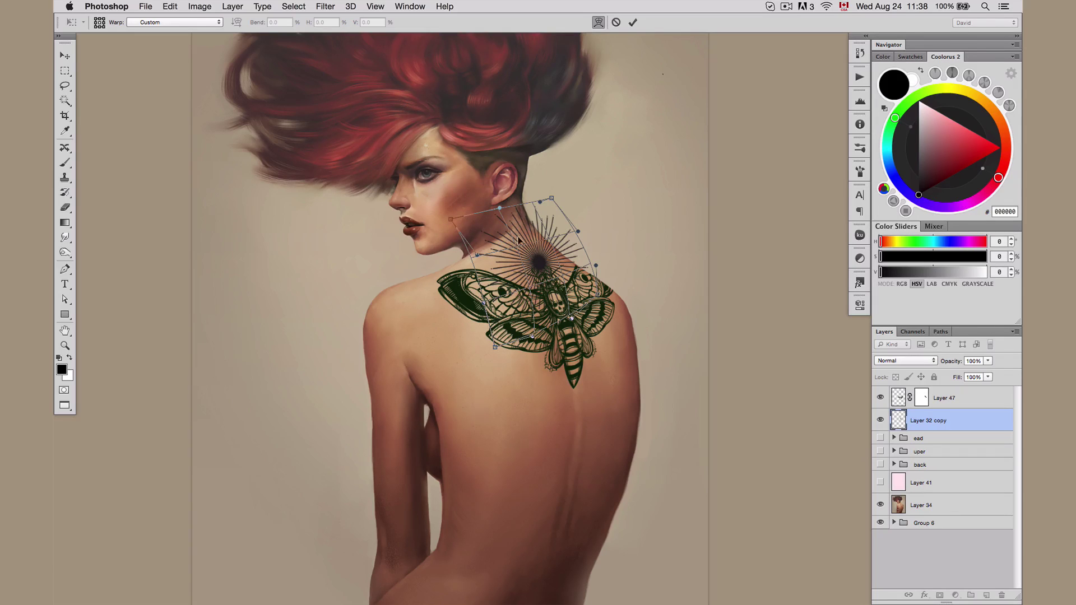
pyautogui.press('Return')
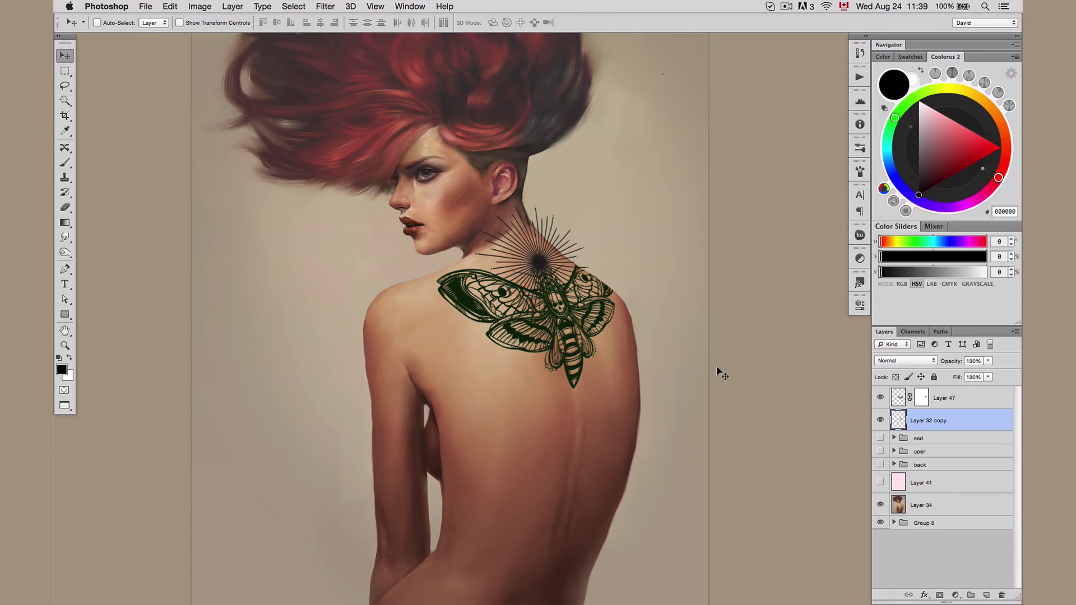
# Step: Load the moth layer's outline as a selection, expand it by 20 pixels, delete the sunburst inside it, and deselect
pyautogui.click(879, 420)
pyautogui.click(880, 420)
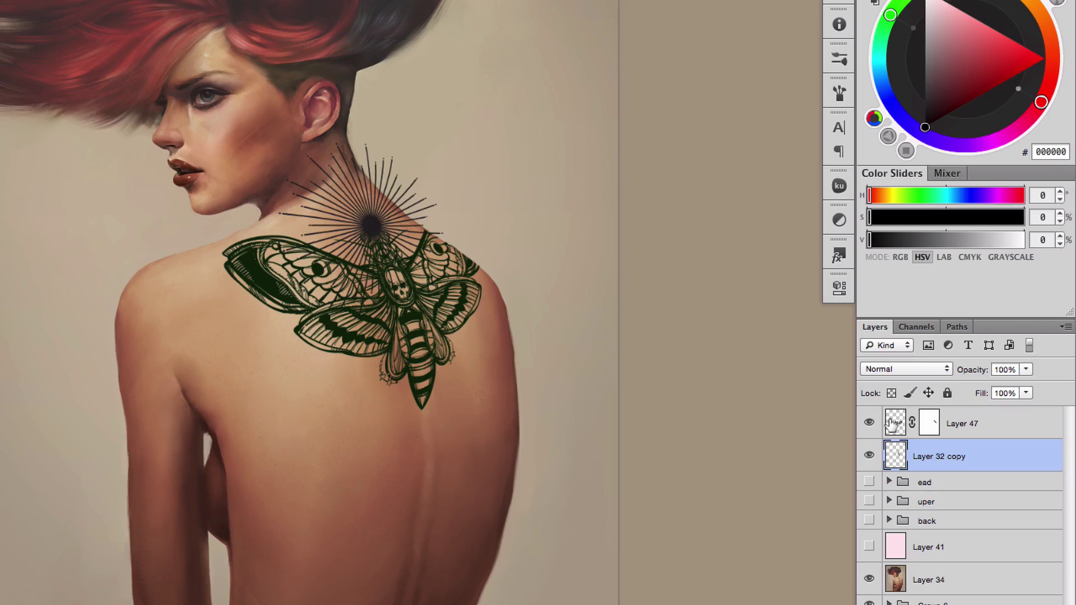
pyautogui.keyDown('super'); pyautogui.click(895, 423); pyautogui.keyUp('super')
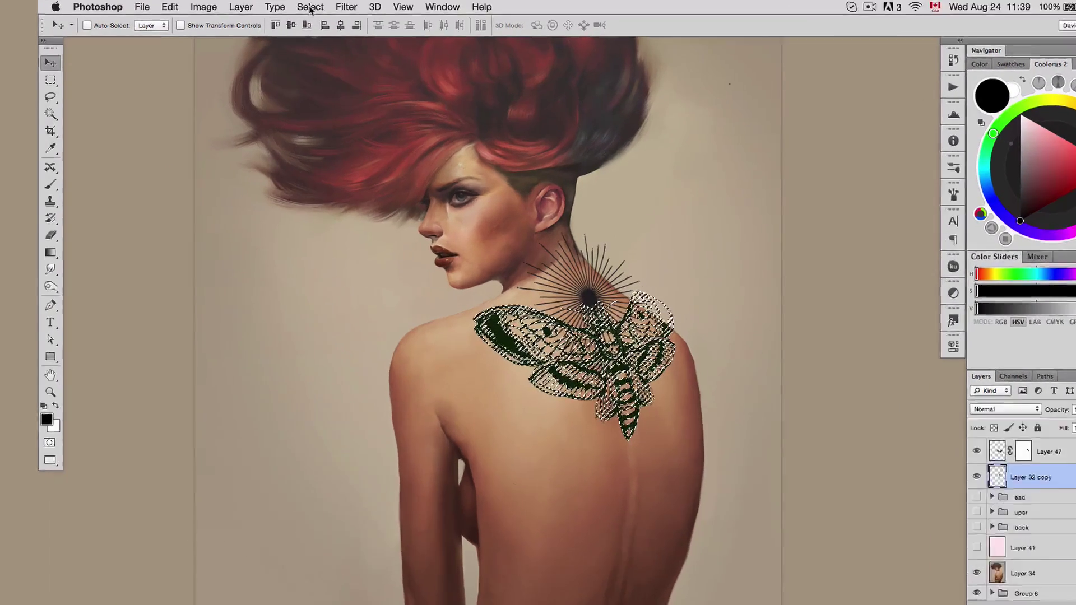
pyautogui.click(309, 8)
pyautogui.moveTo(346, 171)
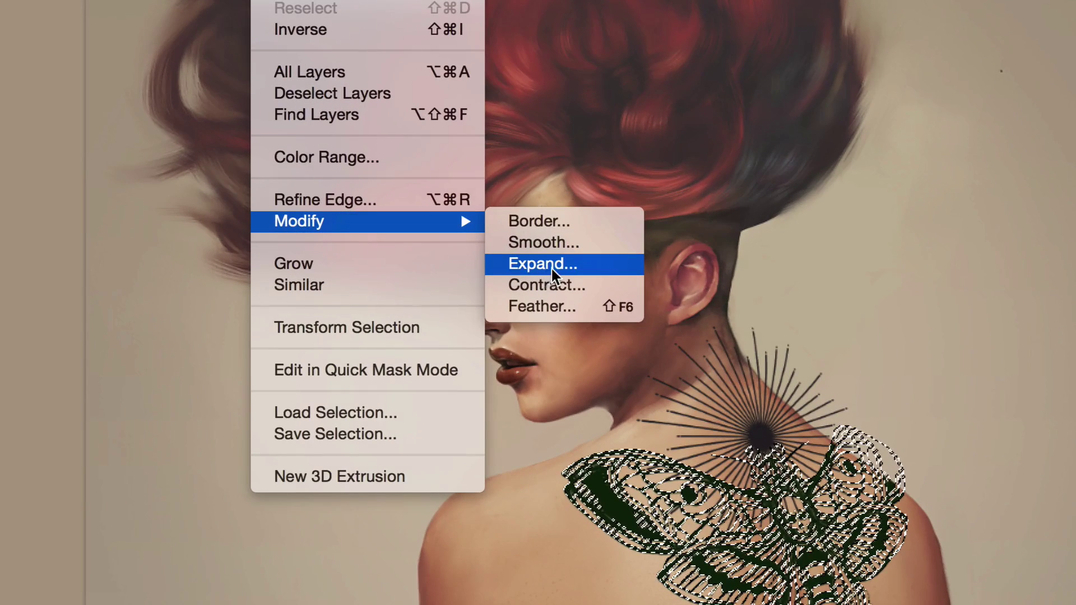
pyautogui.click(526, 260)
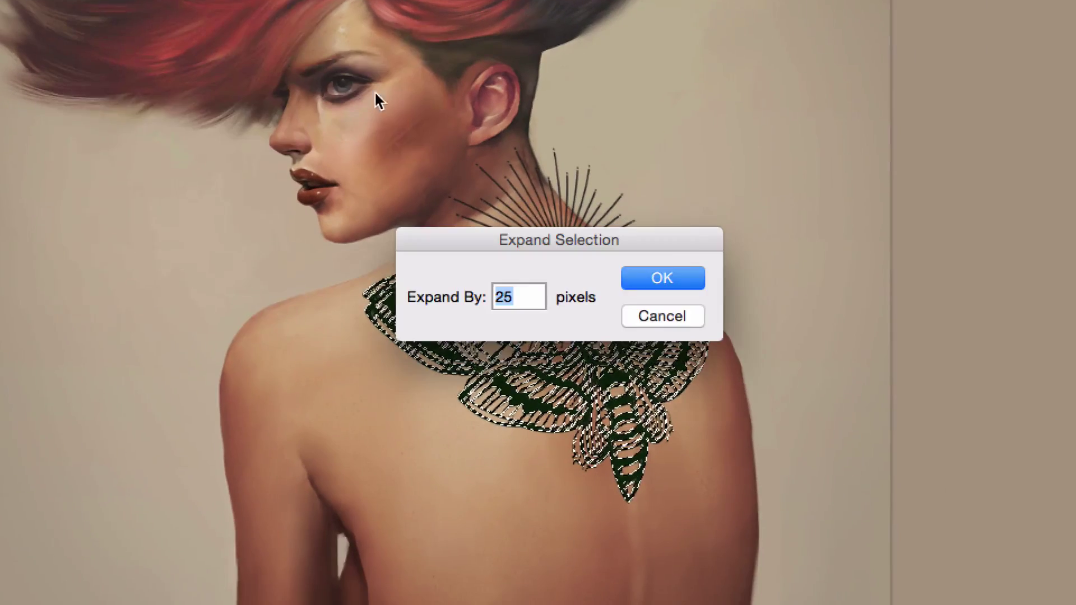
pyautogui.write('20')
pyautogui.press('Return')
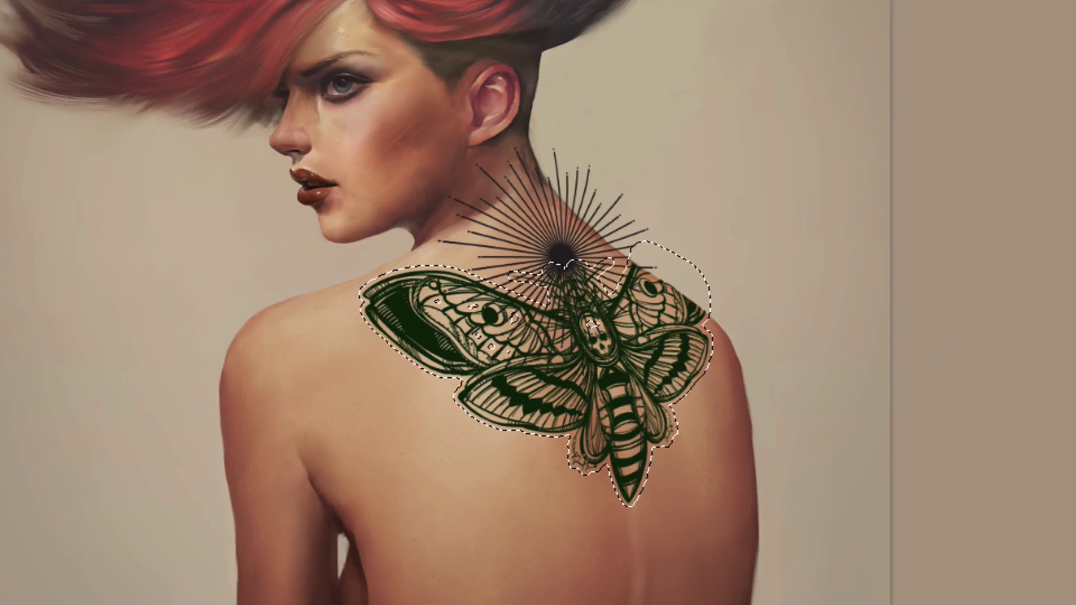
pyautogui.press('Delete')
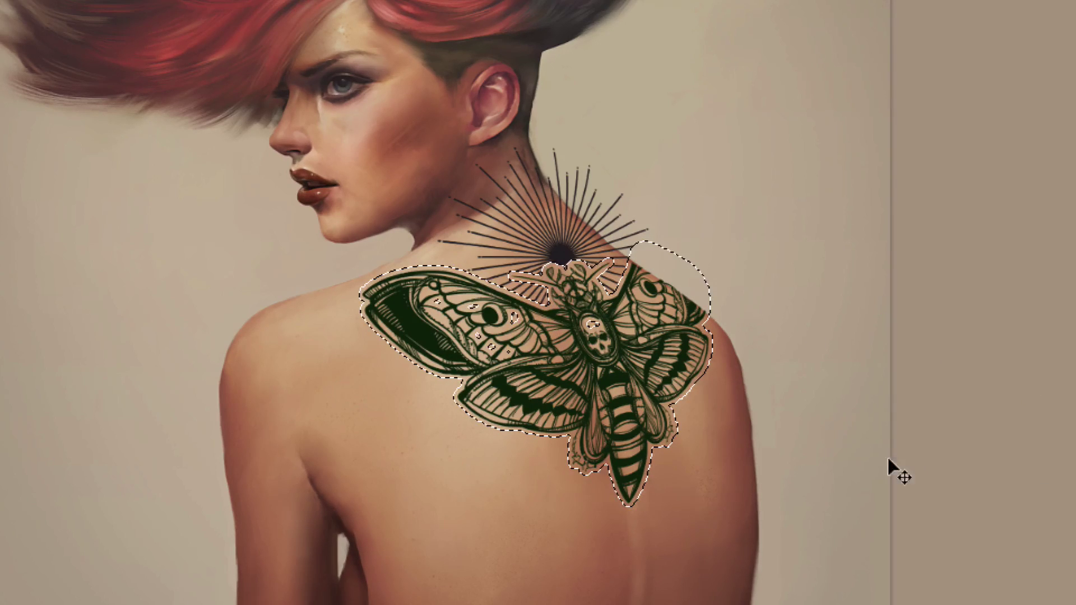
pyautogui.hotkey('ctrl', 'd')
# Step: Add a layer mask to the sunburst layer and paint out the rays that extend past the right edge of the neck
pyautogui.press('z')
pyautogui.moveTo(594, 287)
pyautogui.mouseDown()
pyautogui.moveTo(649, 399)
pyautogui.moveTo(610, 400)
pyautogui.mouseUp()
pyautogui.press('b')
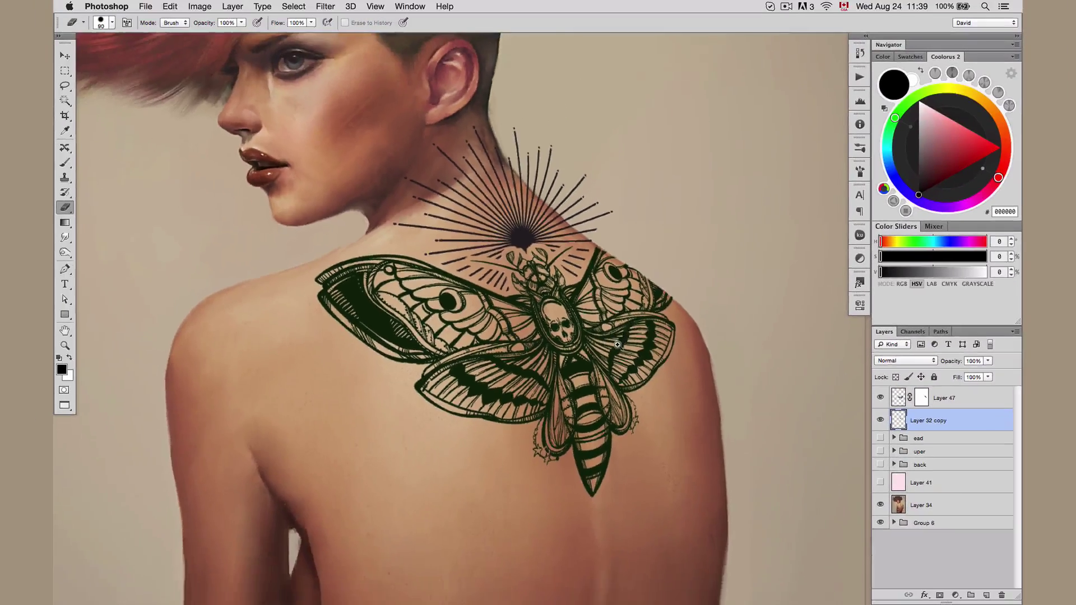
pyautogui.hotkey('ctrl', '-')
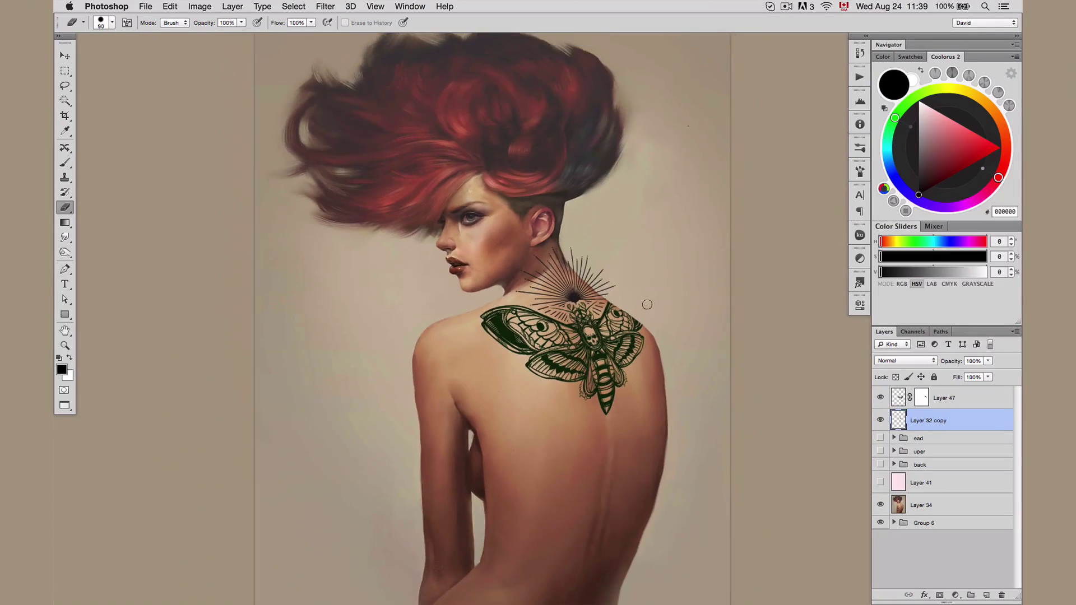
pyautogui.click(940, 595)
pyautogui.scroll(1, 604, 319)
pyautogui.scroll(3, 603, 319)
pyautogui.press('b')
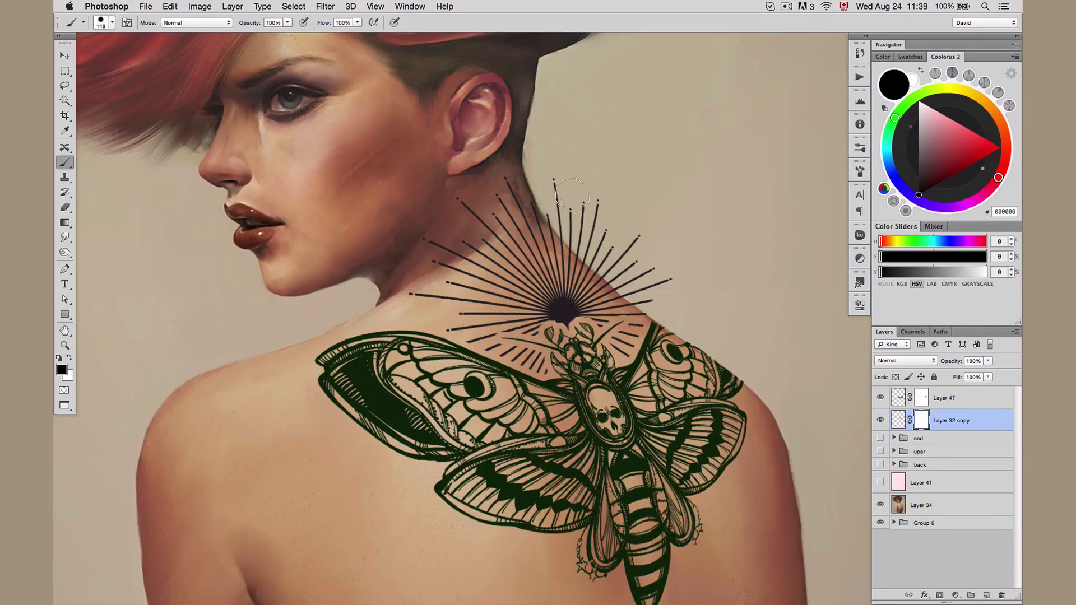
pyautogui.moveTo(616, 237)
pyautogui.mouseDown()
pyautogui.moveTo(585, 234)
pyautogui.moveTo(548, 203)
pyautogui.moveTo(595, 239)
pyautogui.moveTo(558, 214)
pyautogui.moveTo(594, 204)
pyautogui.moveTo(611, 245)
pyautogui.moveTo(583, 226)
pyautogui.moveTo(630, 278)
pyautogui.moveTo(586, 243)
pyautogui.moveTo(641, 292)
pyautogui.moveTo(633, 284)
pyautogui.moveTo(657, 298)
pyautogui.mouseUp()
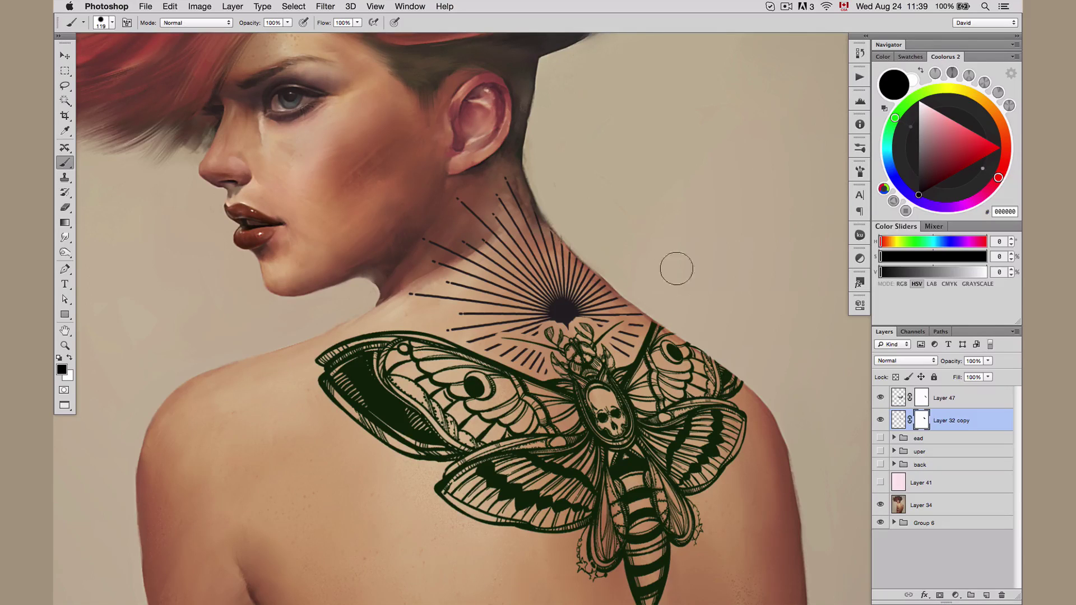
# Step: Pick the soft round 200 px brush with 0% hardness and fade the ray tips along the neck's left side on the mask
pyautogui.rightClick(473, 172)
pyautogui.click(440, 271)
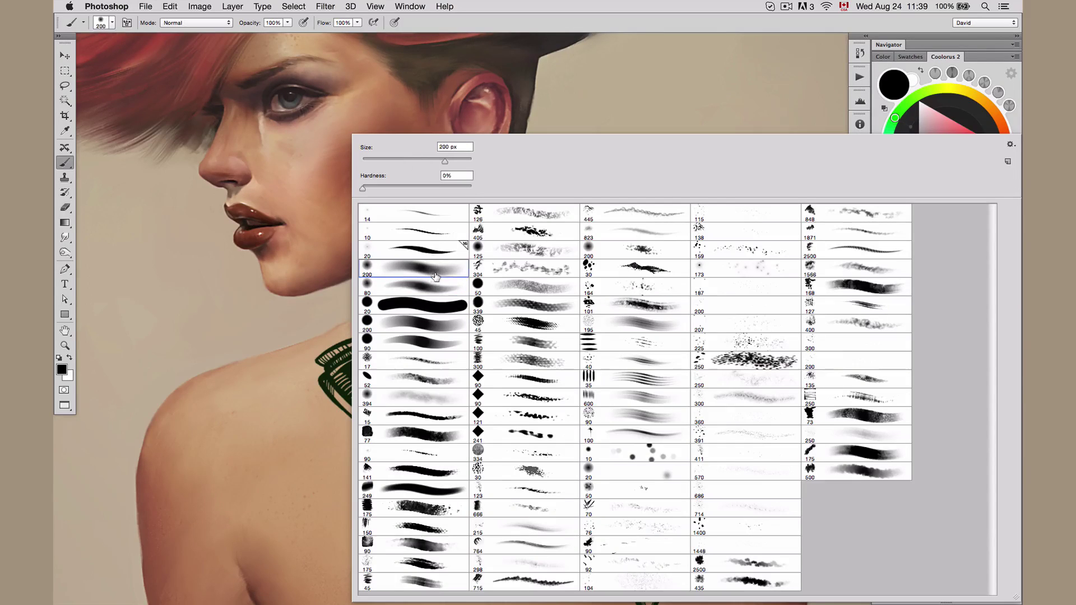
pyautogui.press('Return')
pyautogui.moveTo(457, 227); pyautogui.dragTo(483, 227)
pyautogui.moveTo(459, 183)
pyautogui.mouseDown()
pyautogui.moveTo(535, 160)
pyautogui.moveTo(423, 224)
pyautogui.moveTo(403, 296)
pyautogui.moveTo(410, 320)
pyautogui.mouseUp()
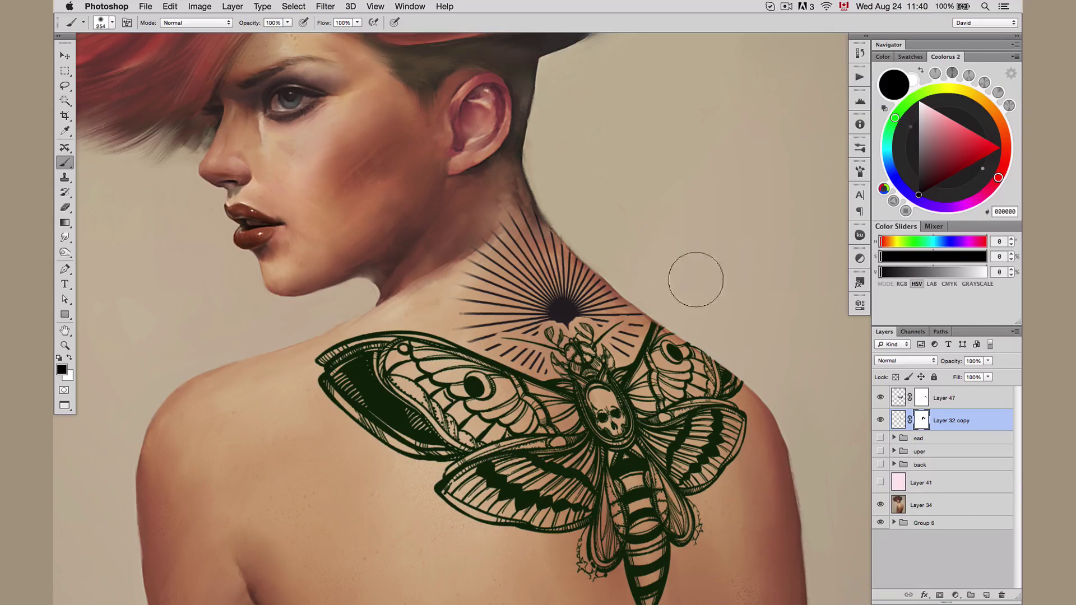
pyautogui.moveTo(667, 293); pyautogui.dragTo(582, 274)
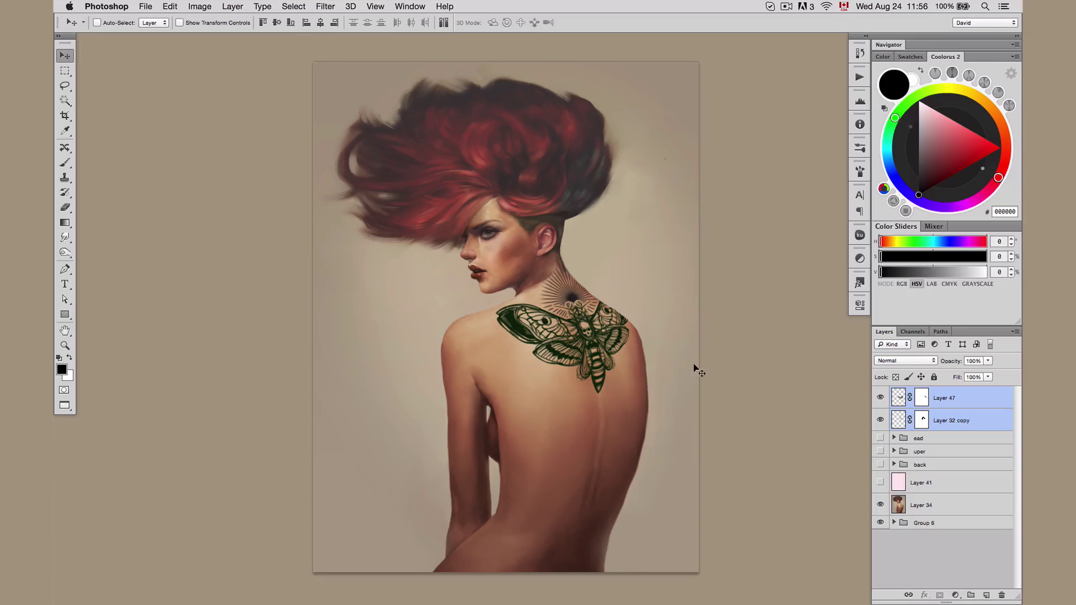
# Step: Create a new layer group above the two tattoo layers
pyautogui.click(969, 595)
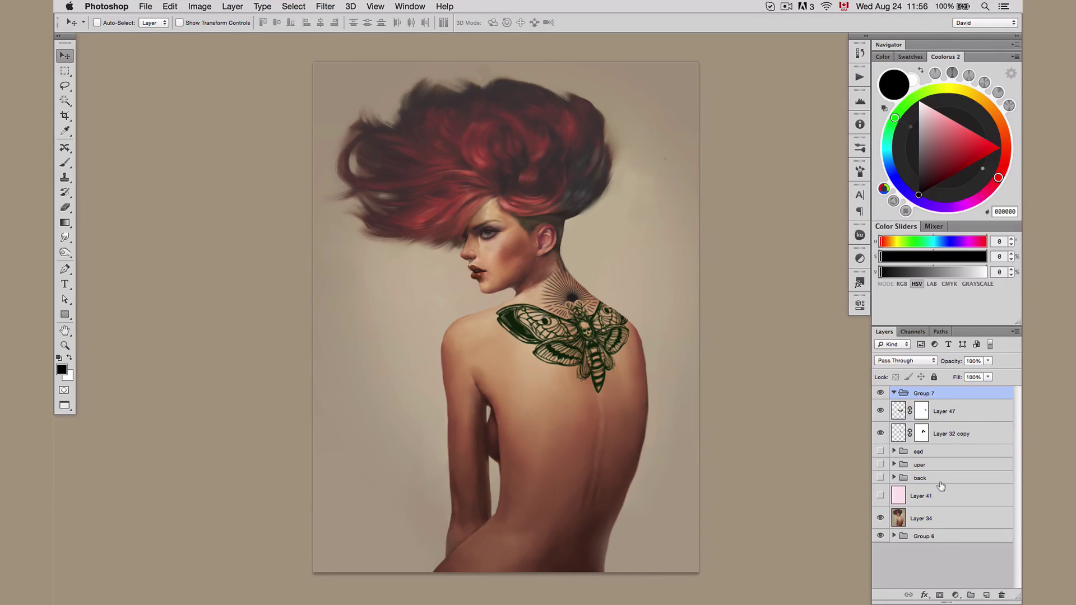
pyautogui.click(923, 595)
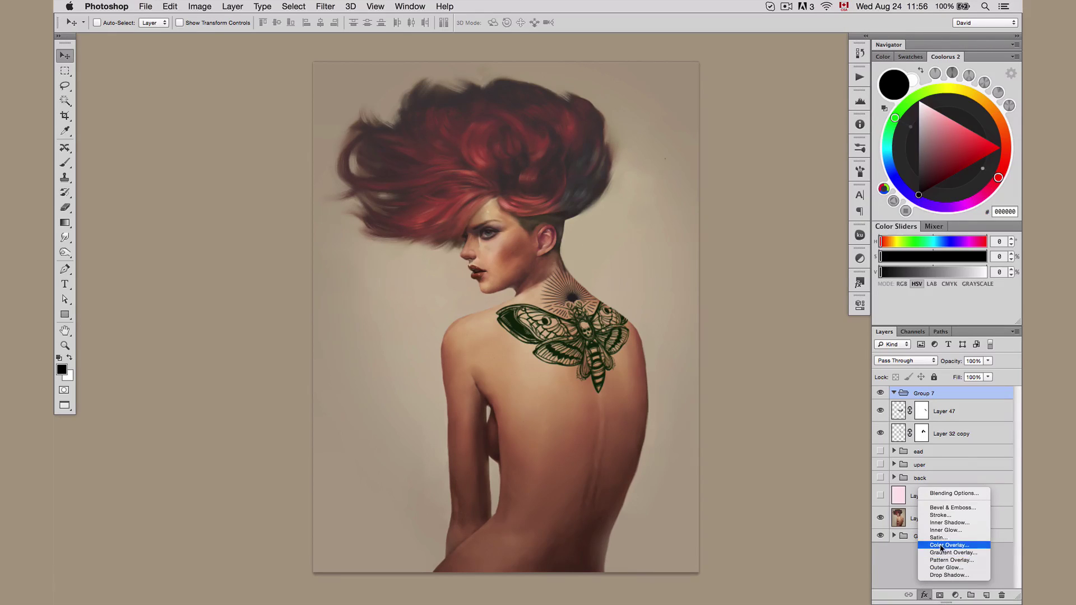
pyautogui.click(964, 547)
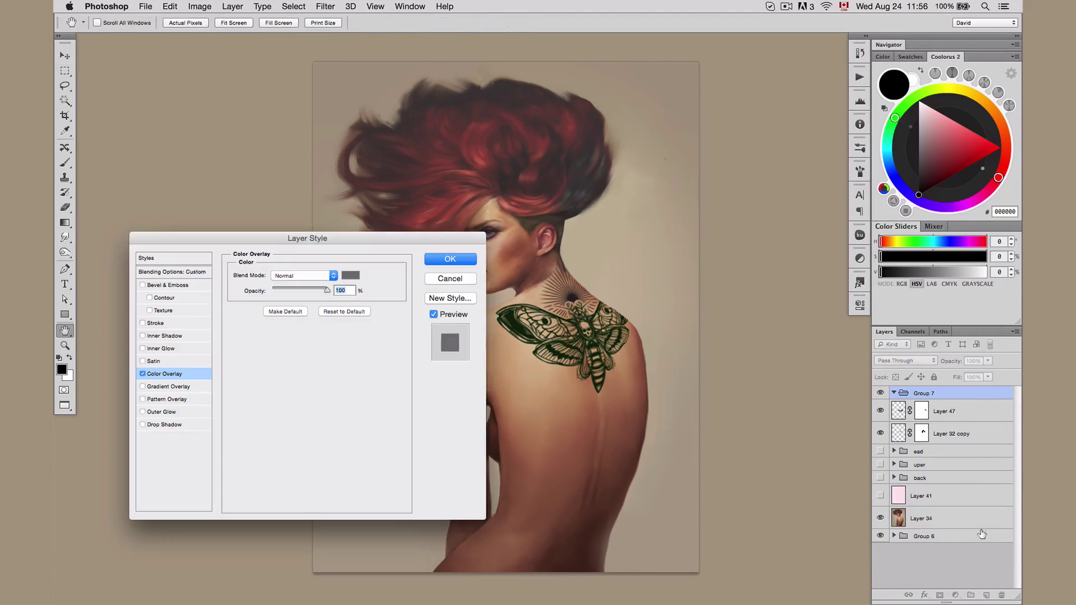
pyautogui.moveTo(351, 239); pyautogui.dragTo(508, 209)
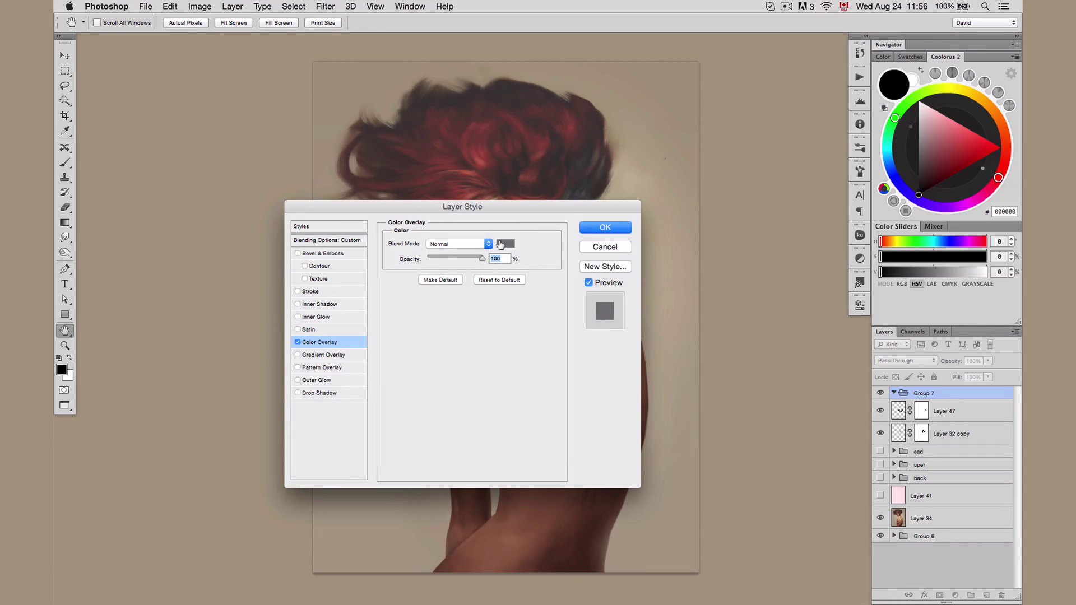
pyautogui.click(506, 245)
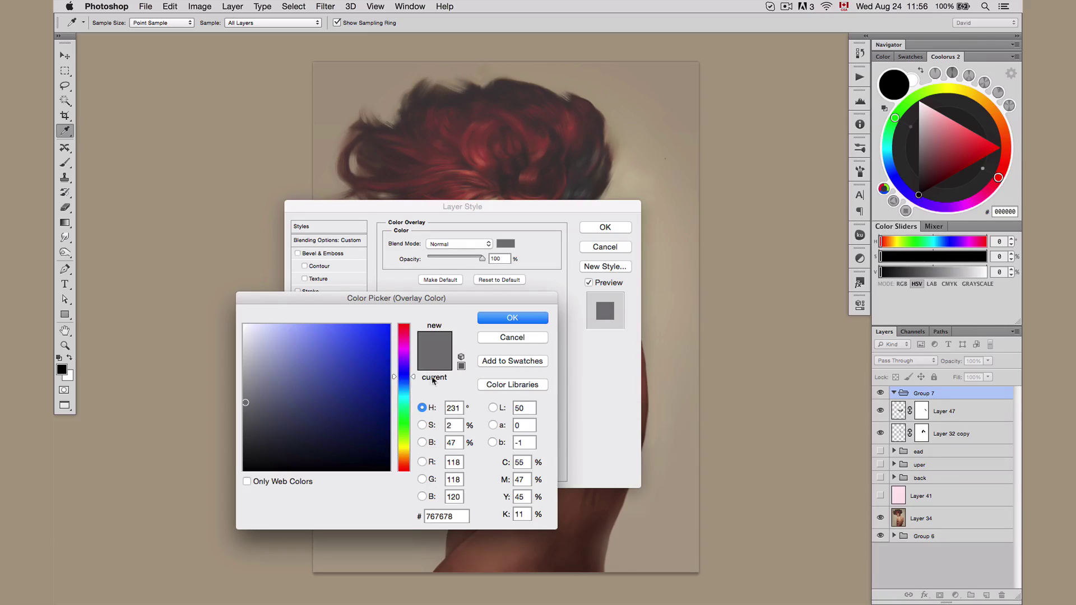
pyautogui.click(517, 339)
pyautogui.click(605, 247)
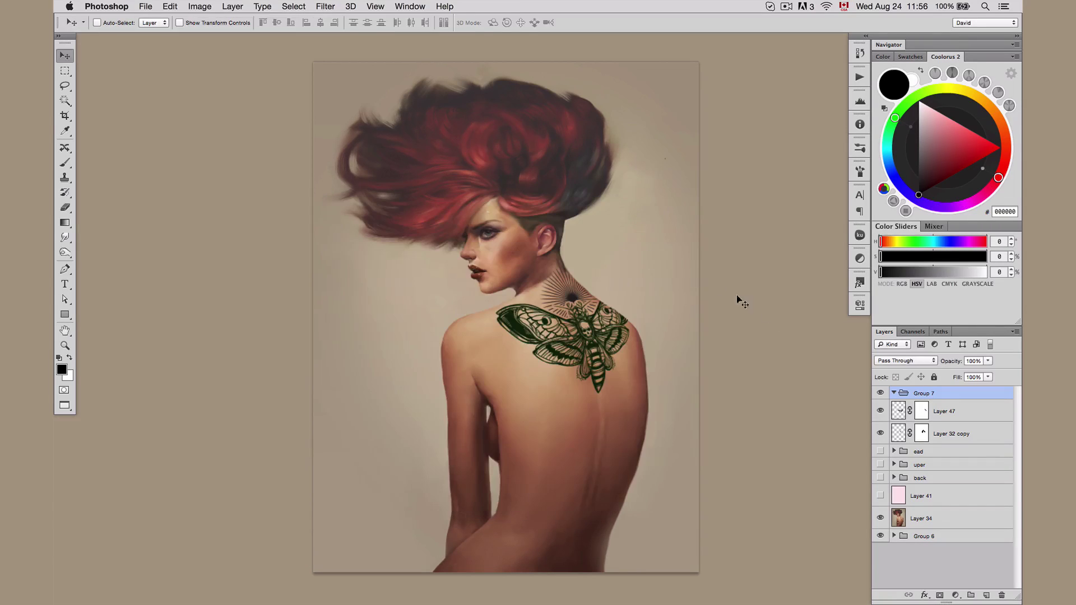
# Step: Move the moth and sunburst layers into the new group, collapse it, and check it by toggling its visibility
pyautogui.click(951, 411)
pyautogui.keyDown('shift'); pyautogui.click(952, 434); pyautogui.keyUp('shift')
pyautogui.moveTo(957, 413); pyautogui.dragTo(945, 394)
pyautogui.click(892, 392)
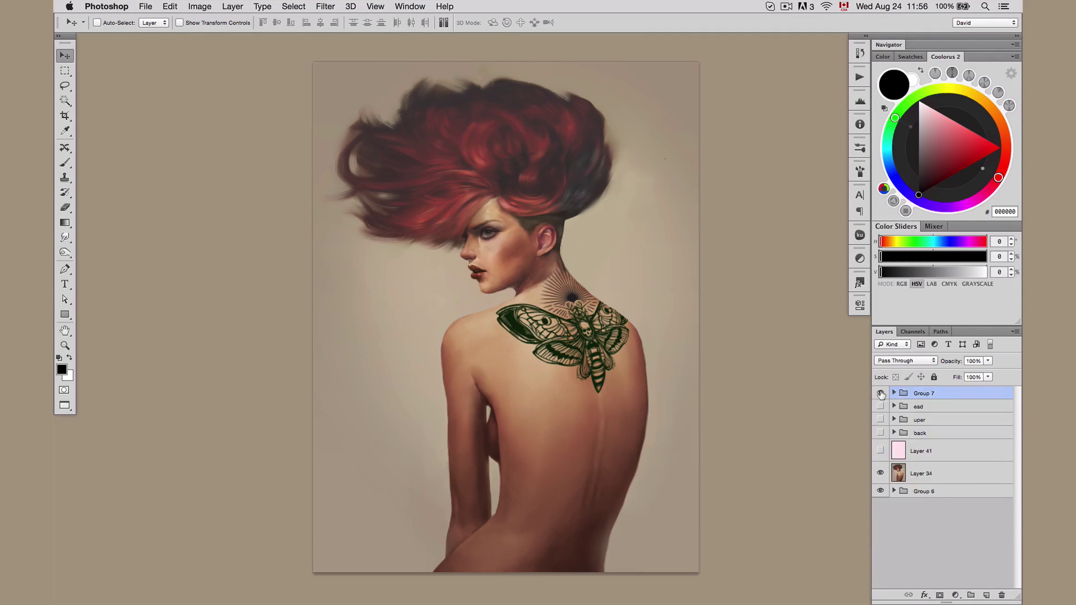
pyautogui.click(880, 393)
pyautogui.click(879, 392)
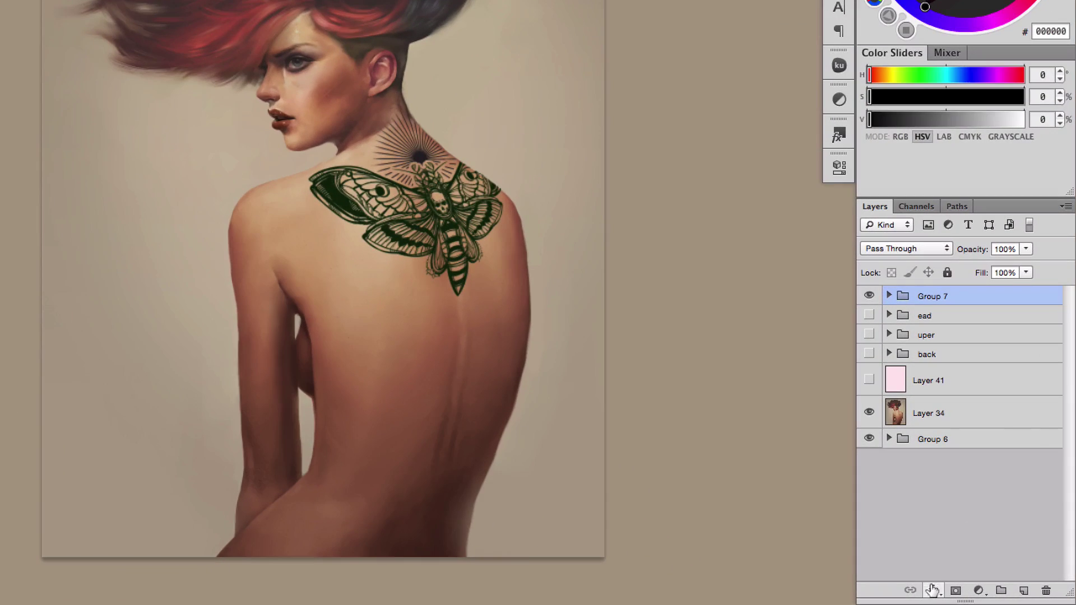
# Step: Add a Color Overlay to the tattoo group in dark green #2c4431, with Normal blending at 100% opacity
pyautogui.click(927, 592)
pyautogui.click(969, 516)
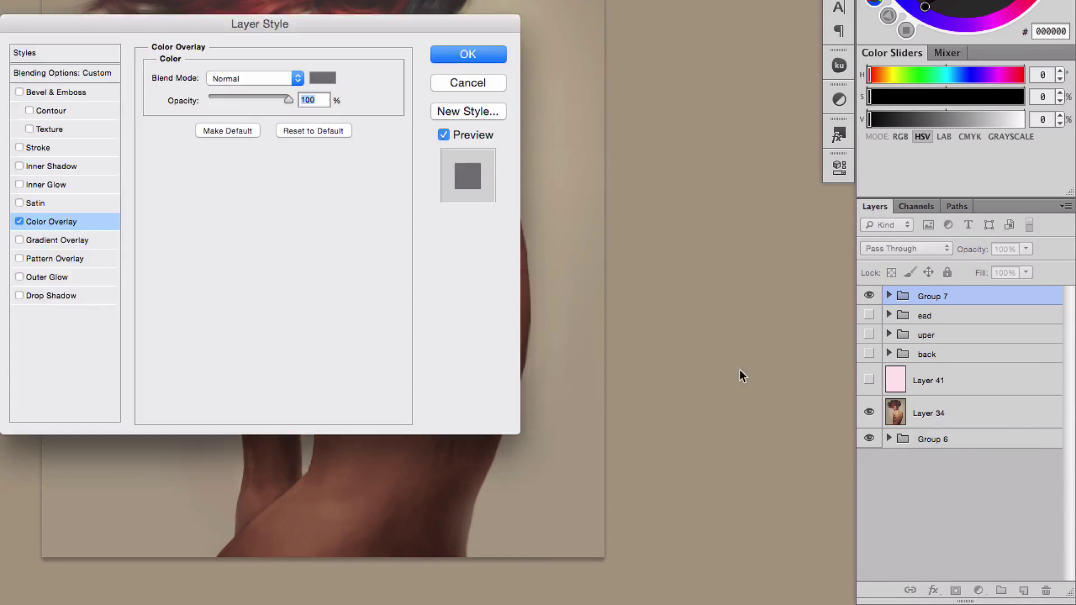
pyautogui.moveTo(500, 185); pyautogui.dragTo(348, 206)
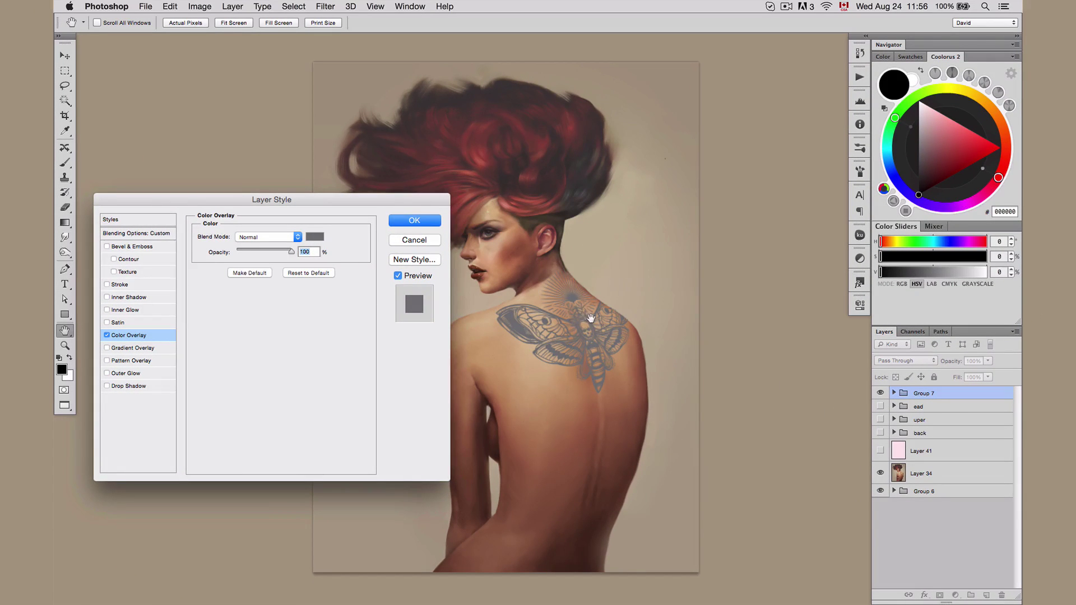
pyautogui.click(315, 237)
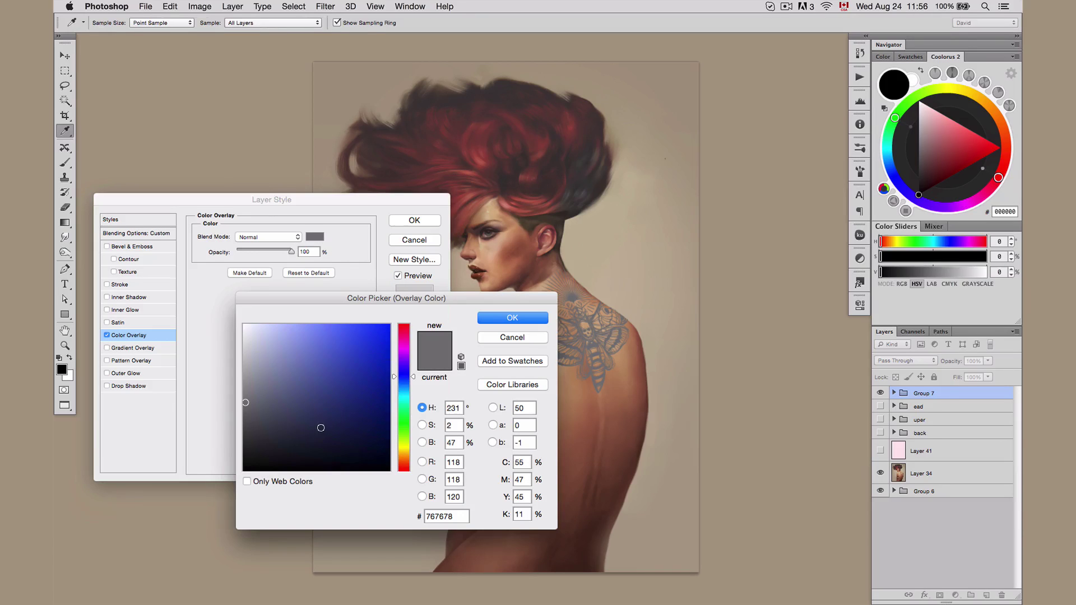
pyautogui.click(406, 419)
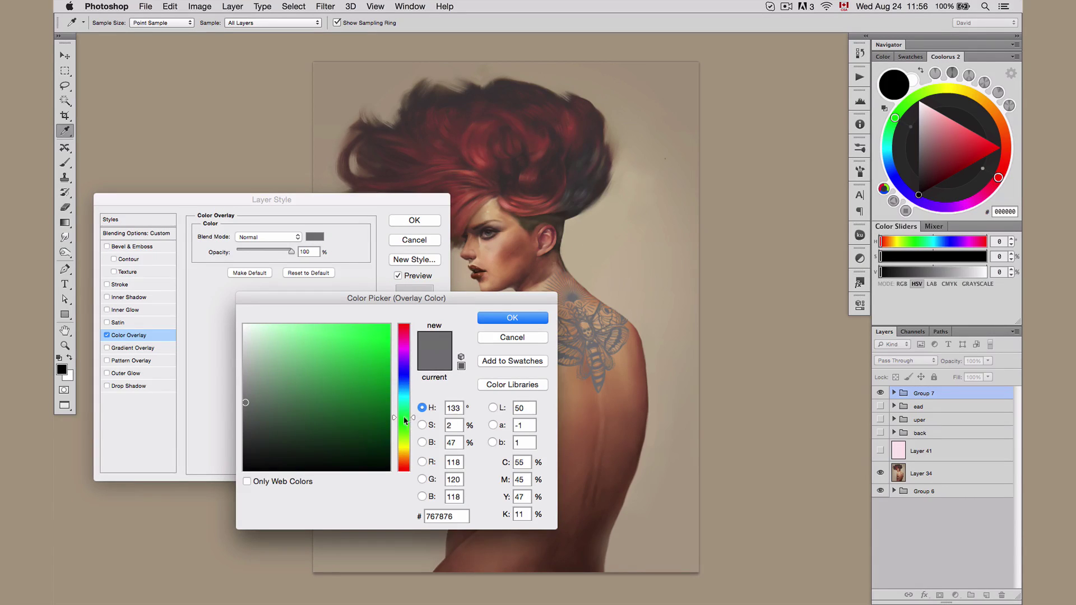
pyautogui.moveTo(302, 413)
pyautogui.mouseDown()
pyautogui.moveTo(318, 423)
pyautogui.moveTo(294, 432)
pyautogui.mouseUp()
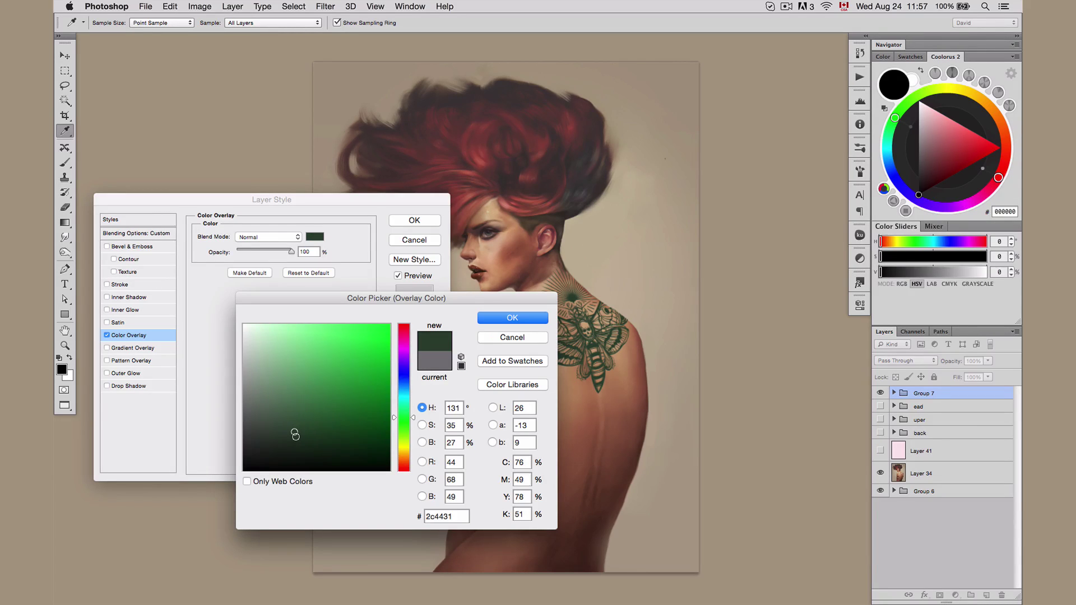
pyautogui.click(511, 318)
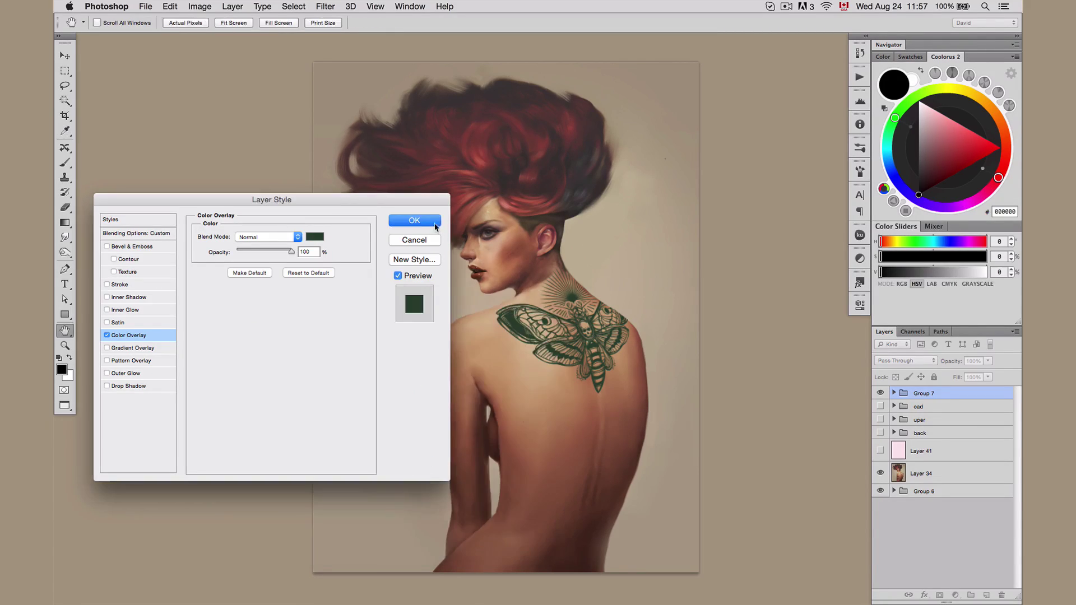
pyautogui.press('Return')
# Step: Duplicate the tattoo group, merge the copy into a single layer, and hide the original group
pyautogui.keyDown('super'); pyautogui.click(662, 359); pyautogui.keyUp('super')
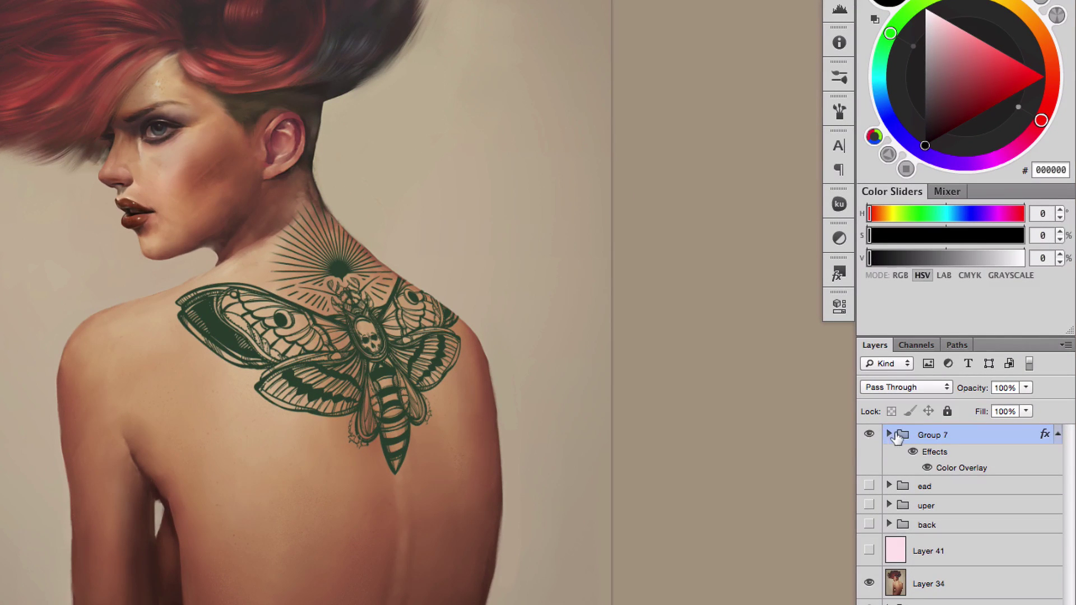
pyautogui.hotkey('ctrl', 'j')
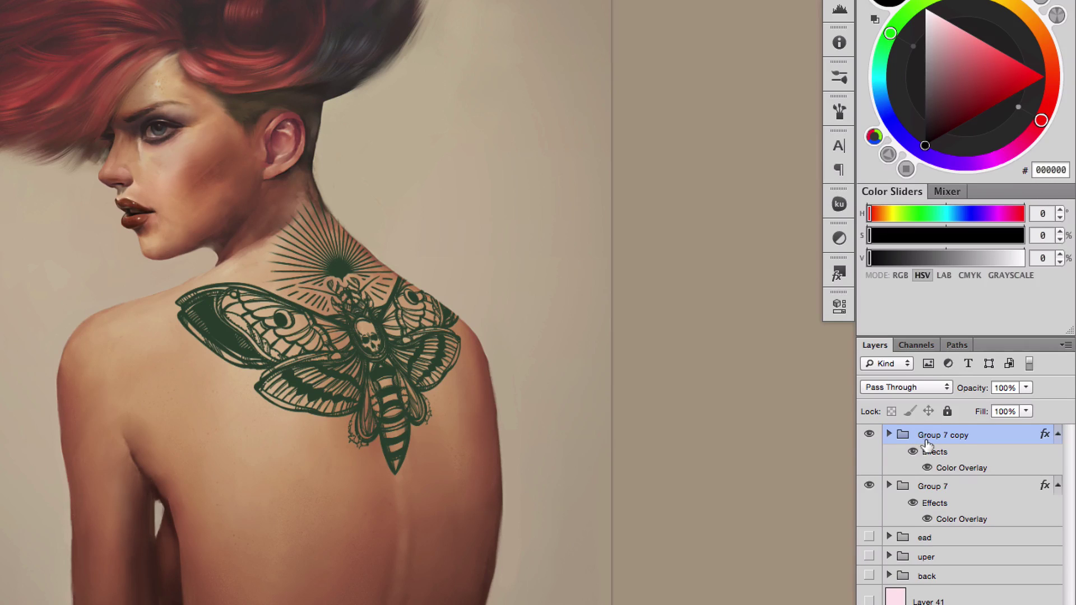
pyautogui.hotkey('ctrl', 'e')
pyautogui.click(869, 466)
pyautogui.click(869, 442)
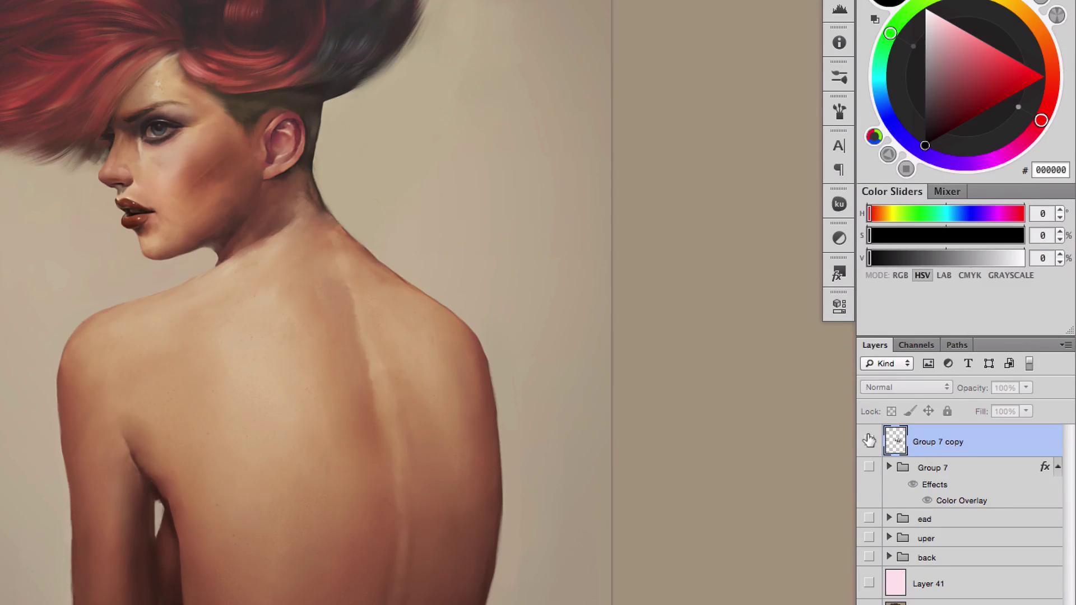
pyautogui.click(869, 441)
pyautogui.click(868, 442)
pyautogui.click(868, 442)
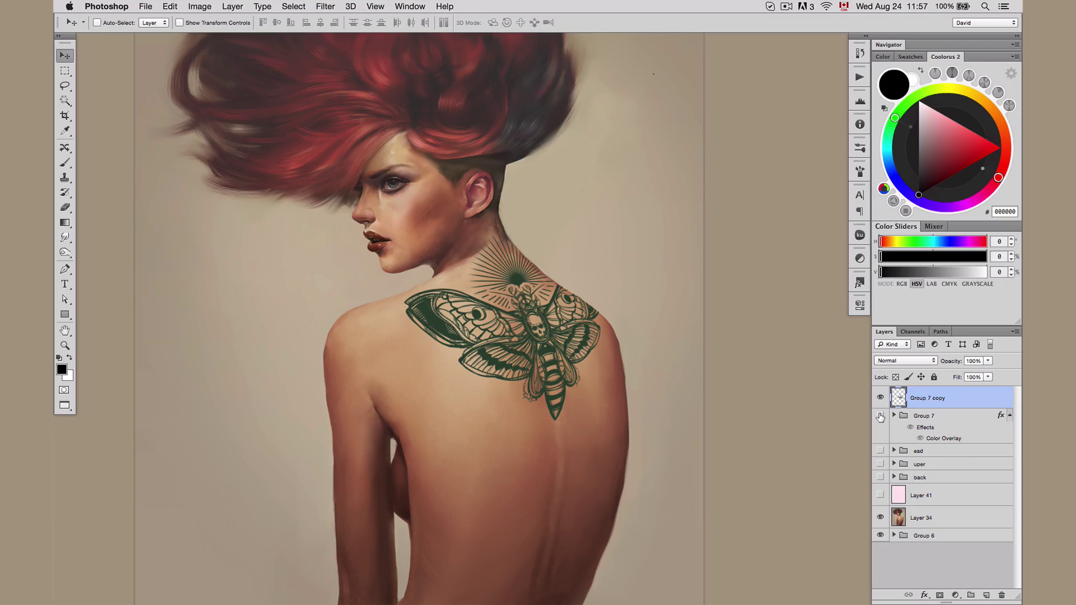
# Step: Examine the original Group 7 backup by toggling its visibility and looking at its contents
pyautogui.click(880, 416)
pyautogui.click(880, 415)
pyautogui.click(880, 416)
pyautogui.click(894, 415)
pyautogui.click(894, 415)
pyautogui.click(880, 416)
# Step: Apply a Gaussian Blur with a radius of 1 pixel to the merged tattoo layer
pyautogui.moveTo(498, 347)
pyautogui.mouseDown()
pyautogui.moveTo(511, 247)
pyautogui.moveTo(471, 342)
pyautogui.moveTo(499, 347)
pyautogui.mouseUp()
pyautogui.click(325, 6)
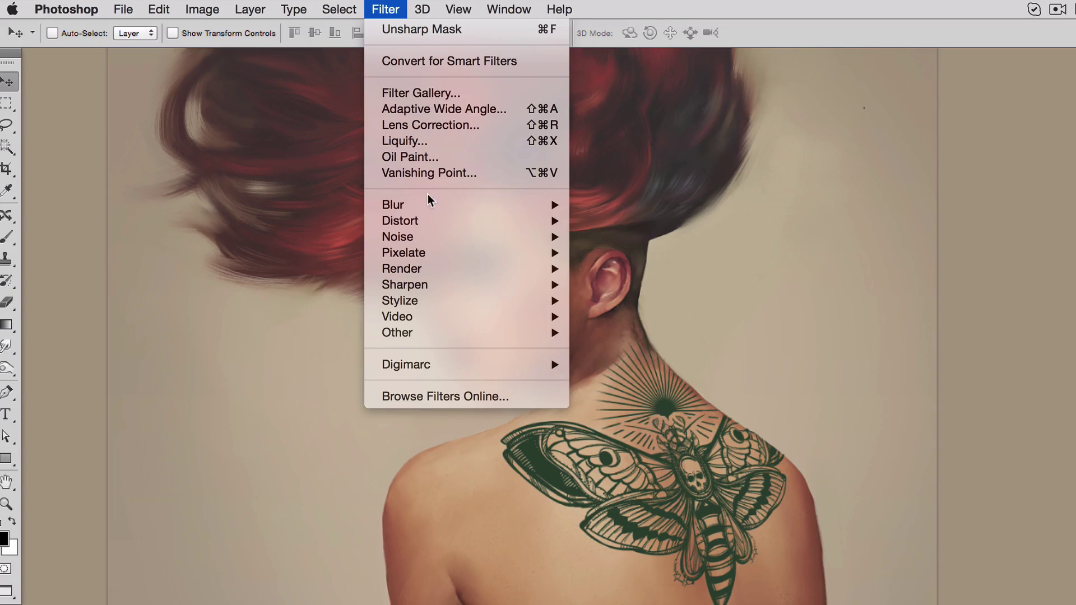
pyautogui.moveTo(432, 207)
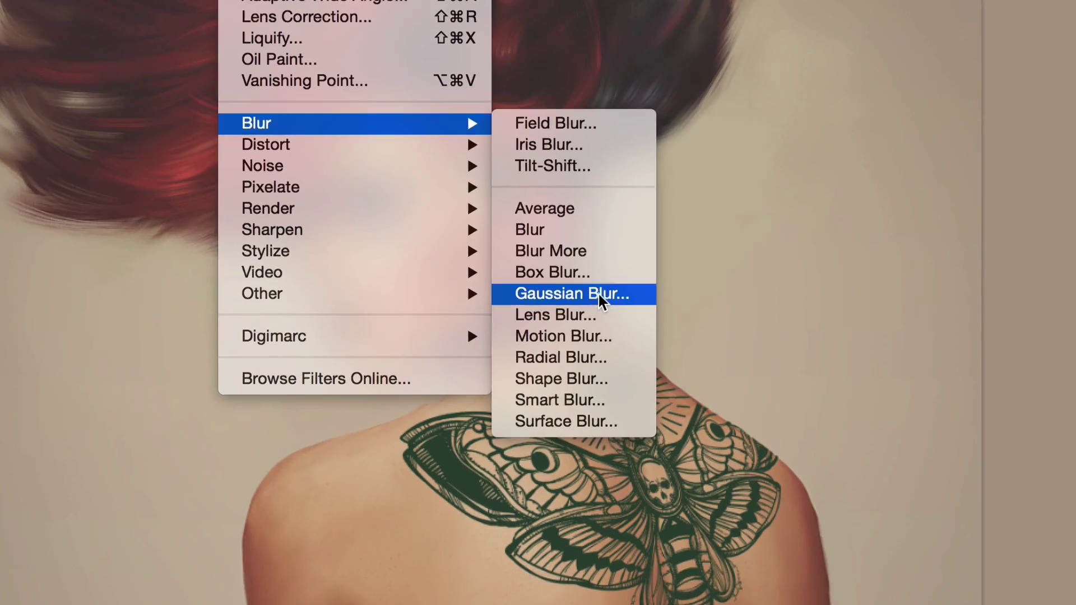
pyautogui.click(611, 306)
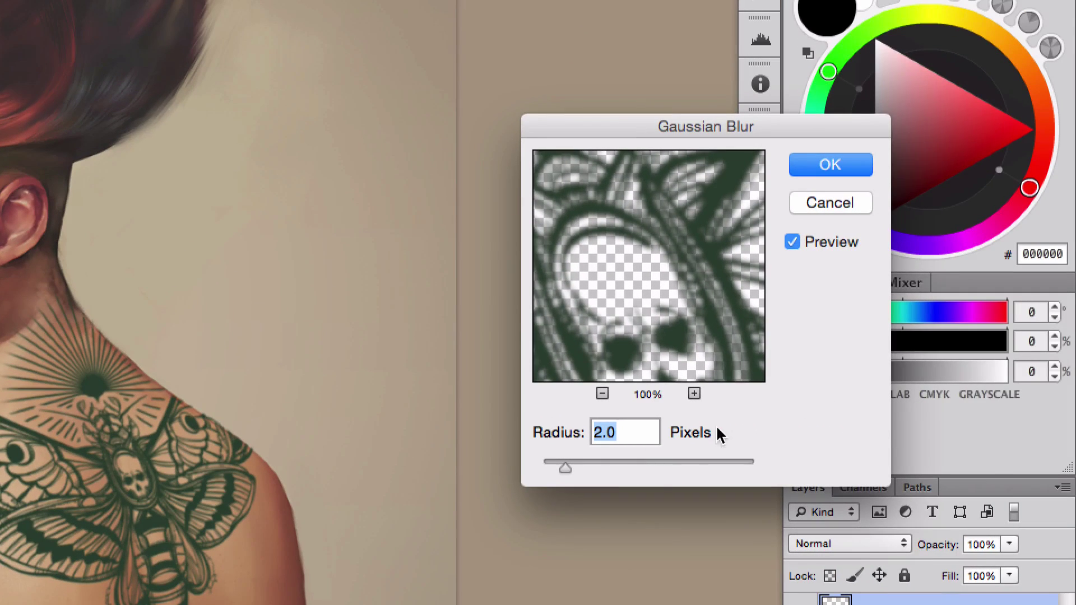
pyautogui.write('1')
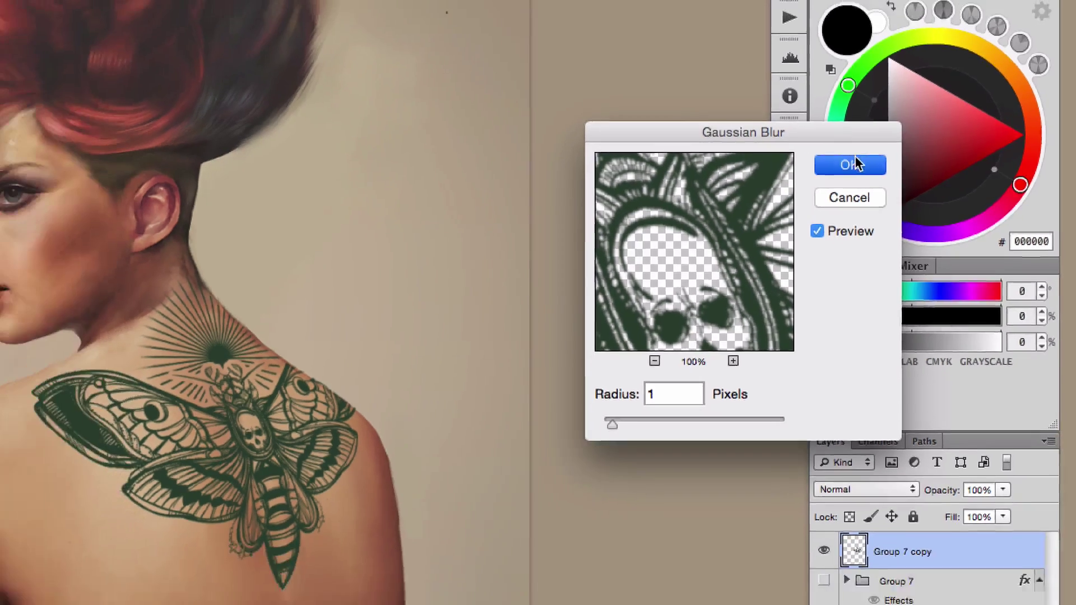
pyautogui.click(838, 166)
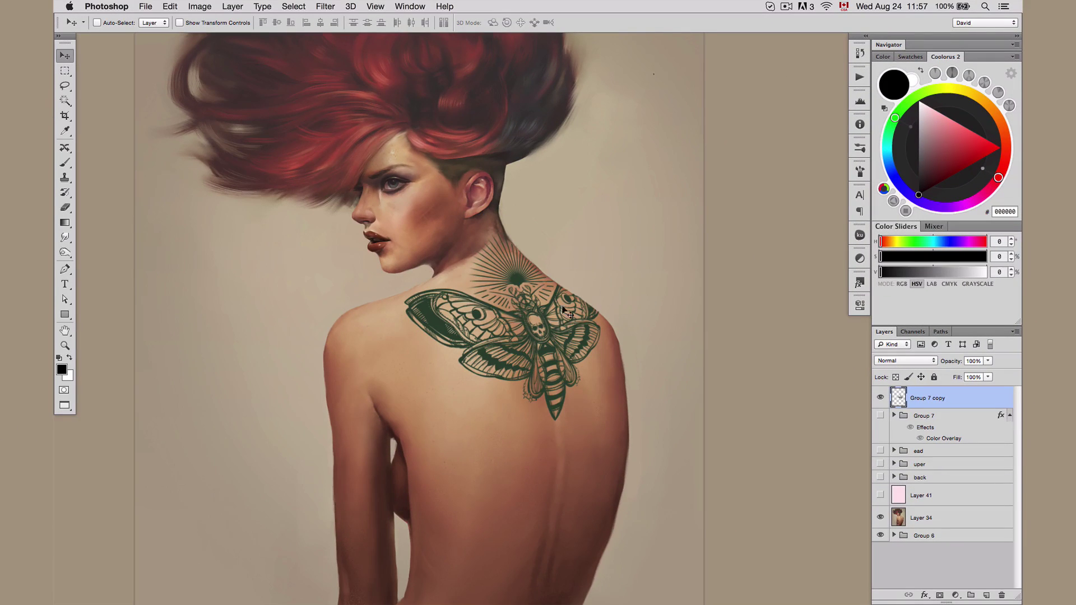
# Step: Compare the tattoo lines up close with and without the blur, keeping the blur applied
pyautogui.moveTo(458, 287); pyautogui.dragTo(458, 287)
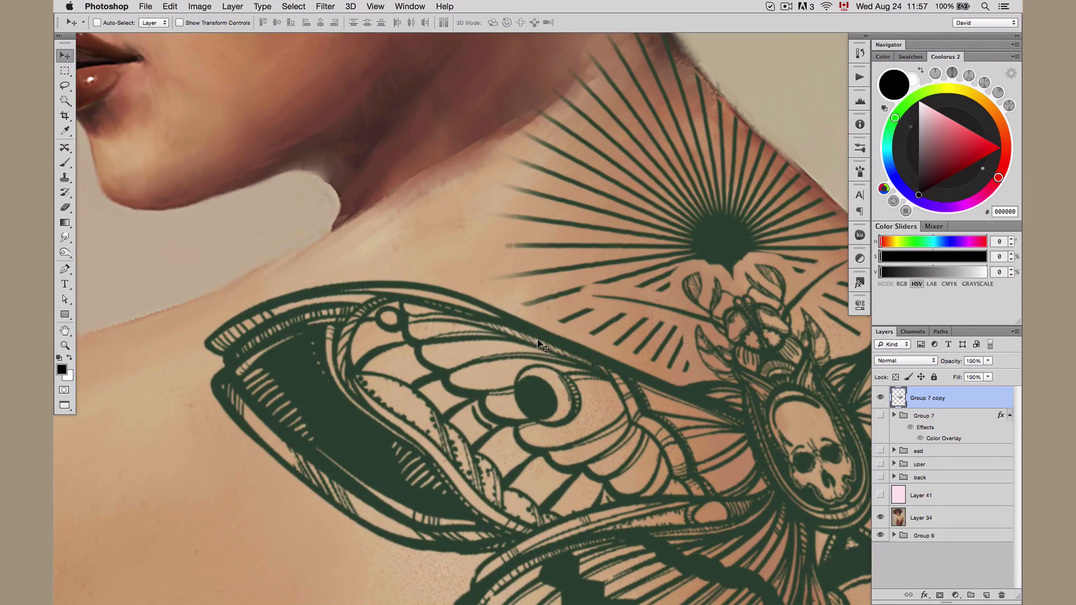
pyautogui.press('super+z')
pyautogui.press('super+z')
pyautogui.moveTo(581, 348); pyautogui.dragTo(558, 336)
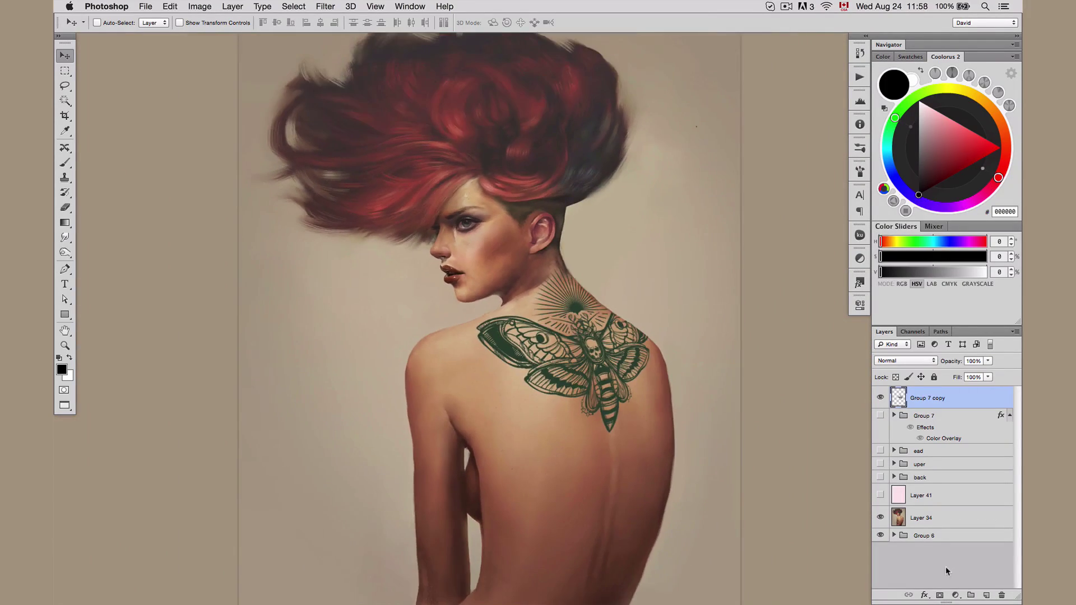
# Step: Add a layer mask to the merged tattoo layer and check the shoulder form against the grid guide in the uper group
pyautogui.click(938, 595)
pyautogui.click(879, 396)
pyautogui.click(880, 464)
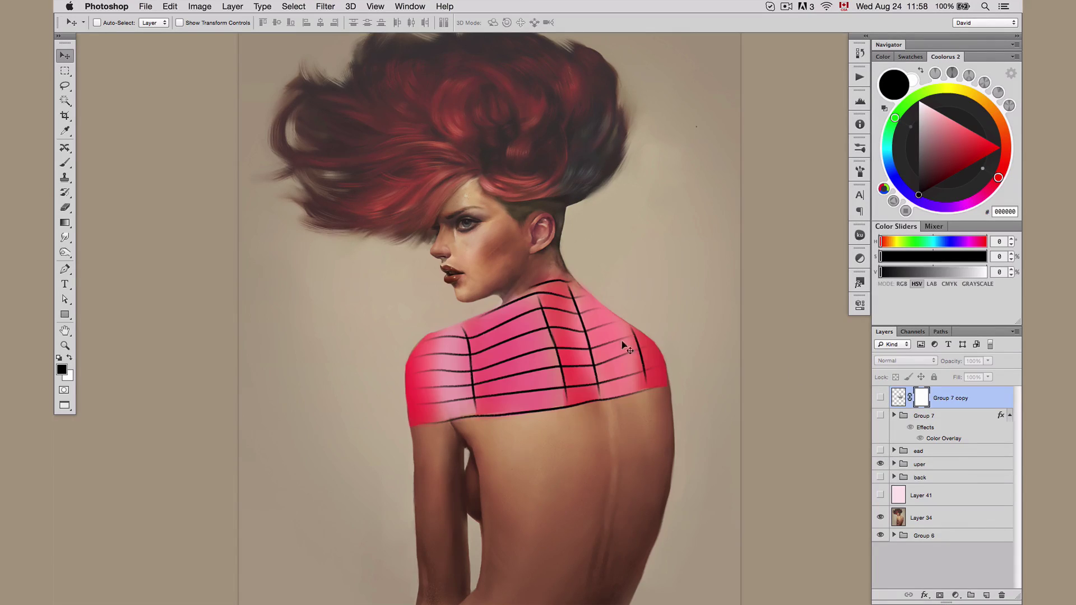
pyautogui.click(881, 464)
pyautogui.click(880, 397)
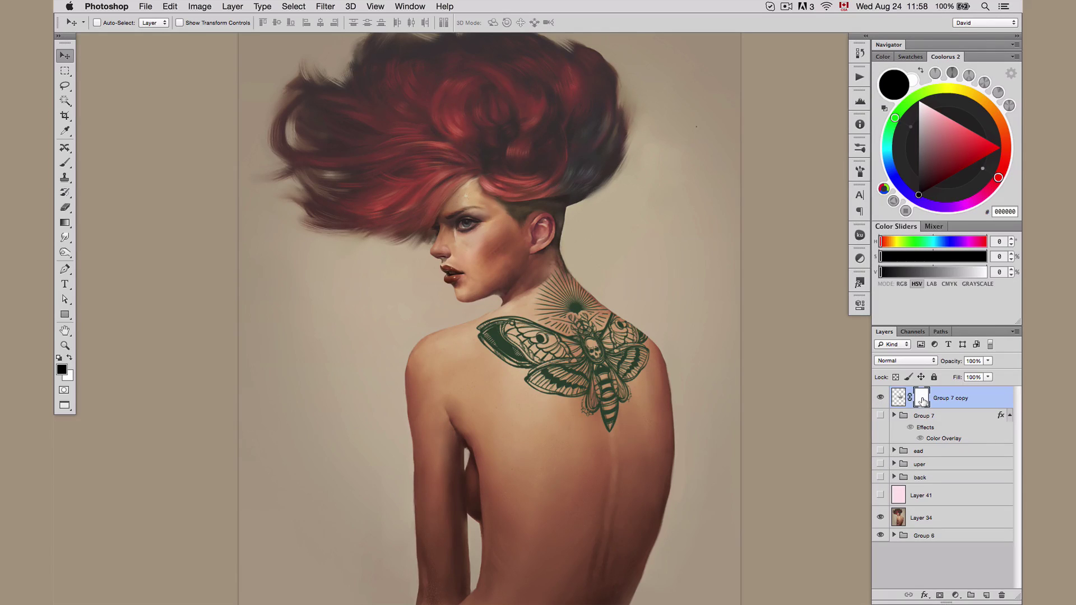
# Step: Choose a large soft round brush and fade the upper edge of the moth's left wing in black on the mask
pyautogui.scroll(3, 591, 331)
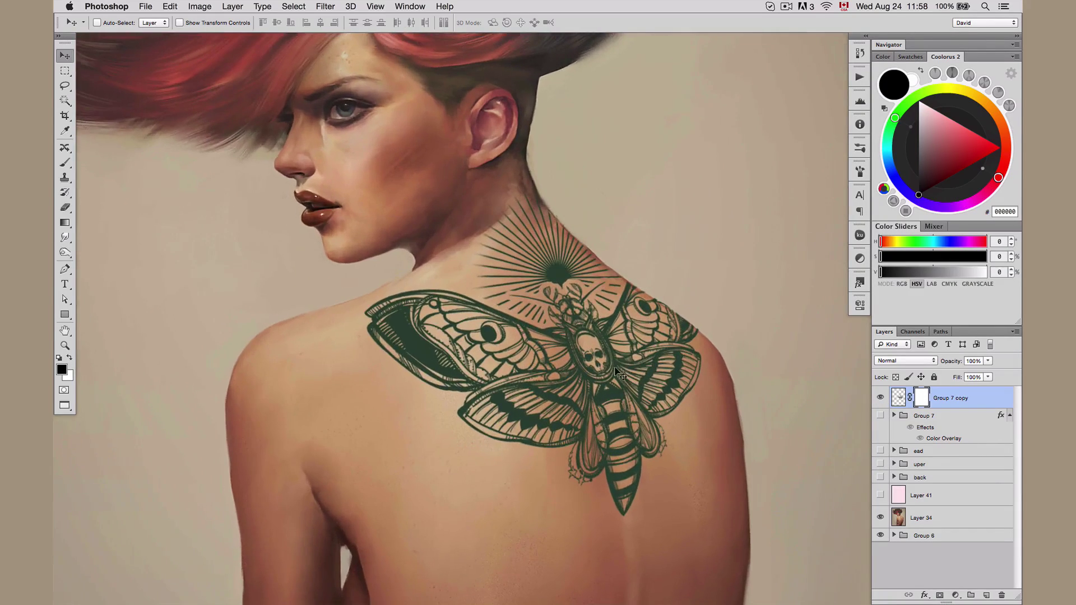
pyautogui.press('b')
pyautogui.rightClick(562, 329)
pyautogui.click(420, 271)
pyautogui.press('Return')
pyautogui.moveTo(474, 325); pyautogui.dragTo(511, 327)
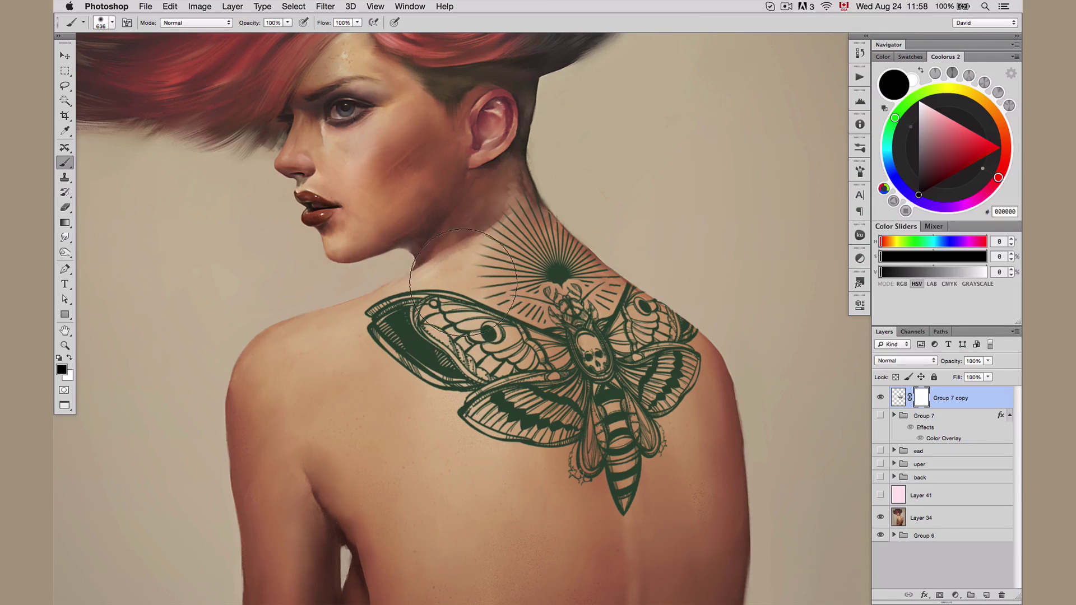
pyautogui.scroll(-3, 492, 303)
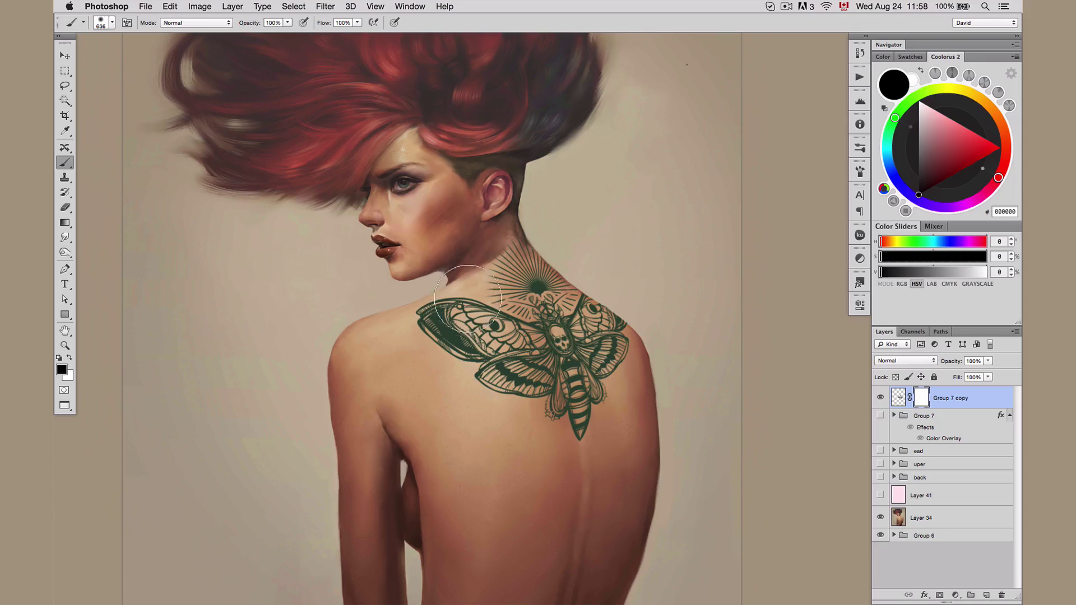
pyautogui.moveTo(493, 293)
pyautogui.mouseDown()
pyautogui.moveTo(457, 308)
pyautogui.moveTo(471, 317)
pyautogui.mouseUp()
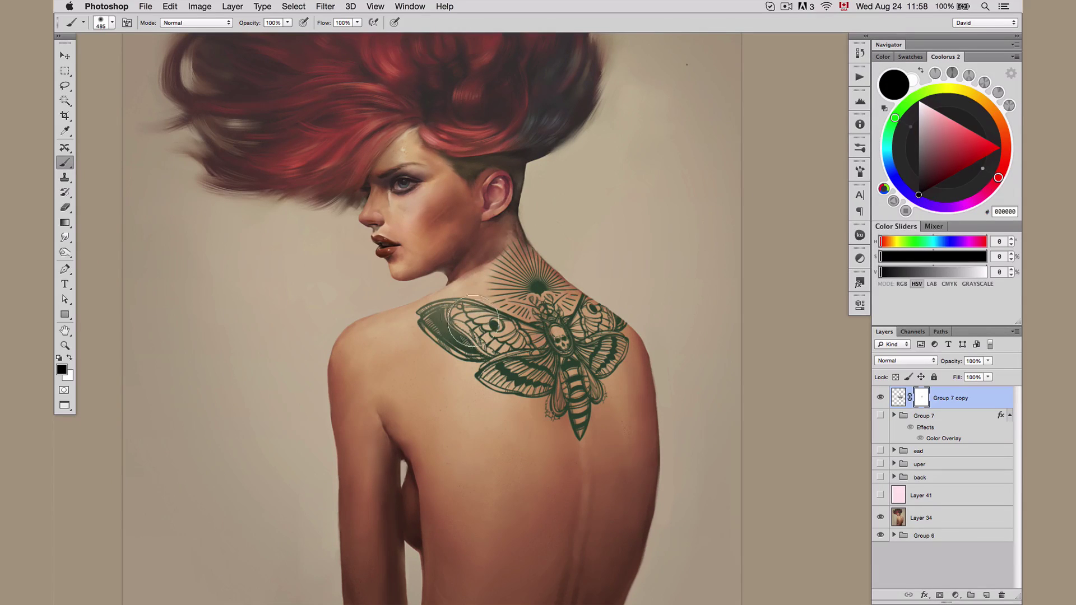
# Step: Set the brush opacity to 30% and softly fade parts of the wings, body and sunburst on the mask, reducing the brush down to 56 px
pyautogui.press('3')
pyautogui.moveTo(572, 335); pyautogui.dragTo(552, 339)
pyautogui.moveTo(561, 294); pyautogui.dragTo(509, 282)
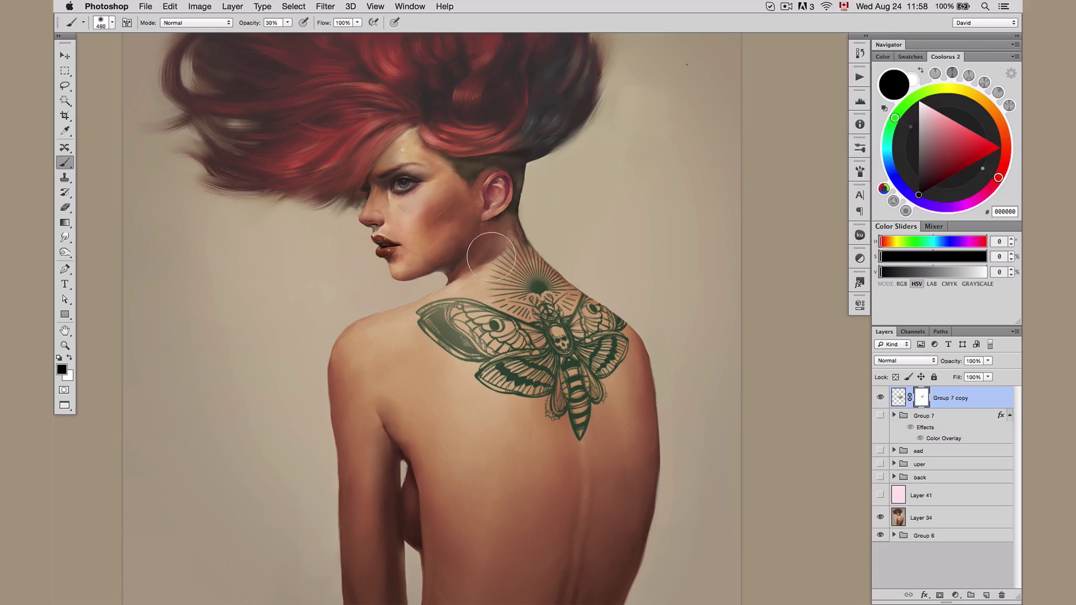
pyautogui.moveTo(512, 302); pyautogui.dragTo(512, 302)
pyautogui.moveTo(486, 367); pyautogui.dragTo(488, 367)
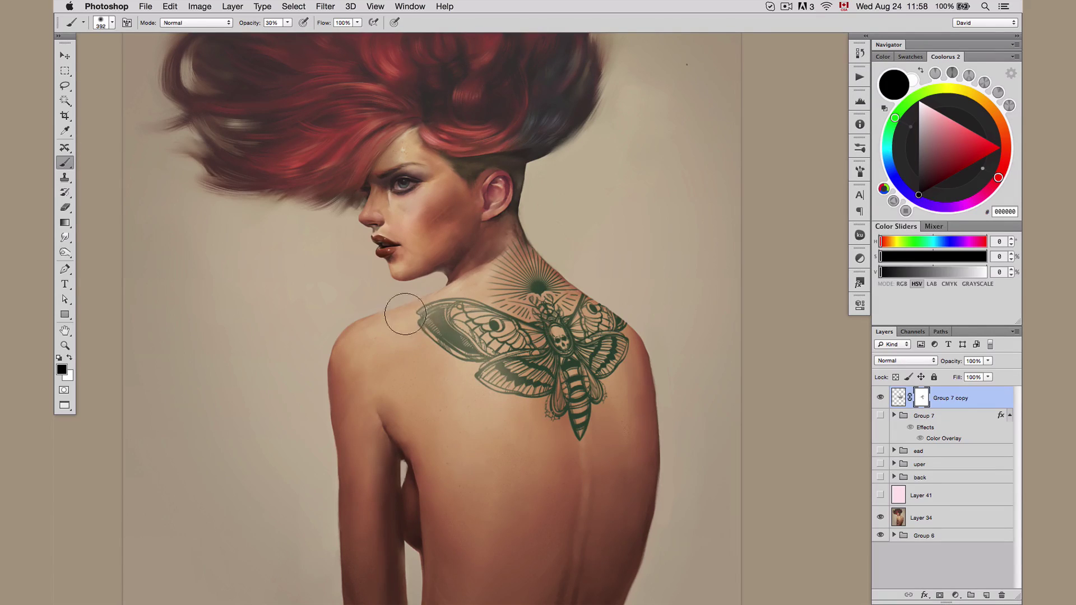
pyautogui.moveTo(556, 328); pyautogui.dragTo(554, 328)
pyautogui.moveTo(584, 402); pyautogui.dragTo(577, 402)
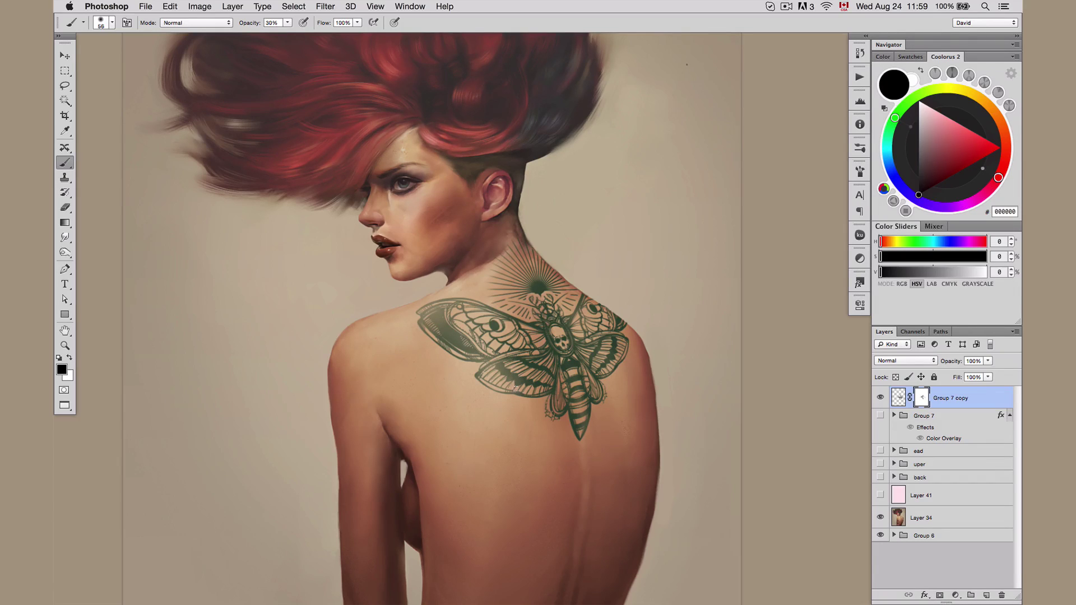
pyautogui.scroll(-3, 625, 413)
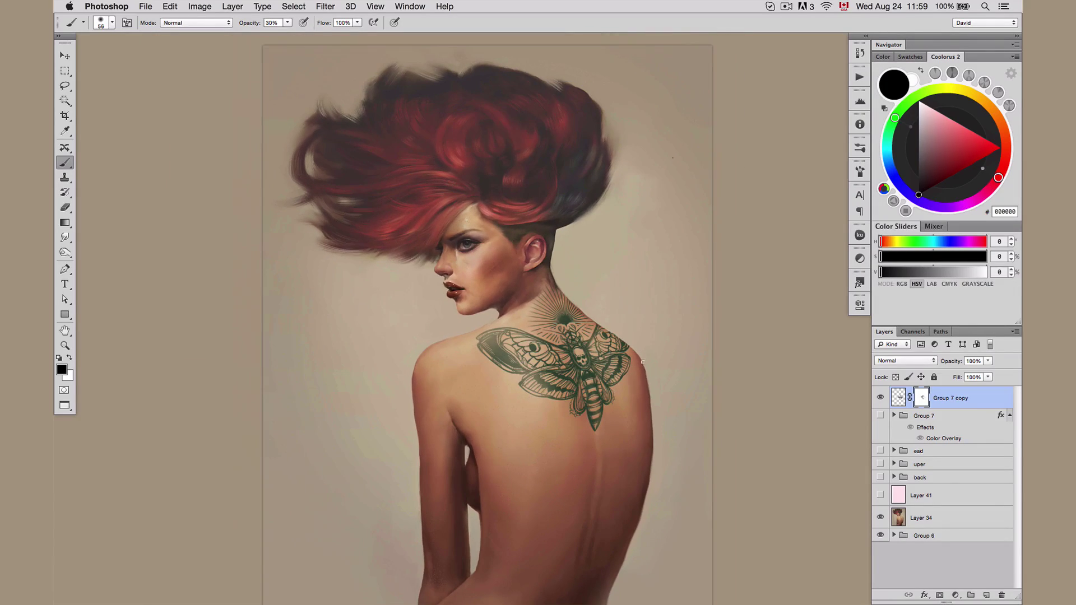
# Step: Compare the tattoo with and without its layer mask, leaving the mask enabled
pyautogui.moveTo(622, 394); pyautogui.dragTo(621, 376)
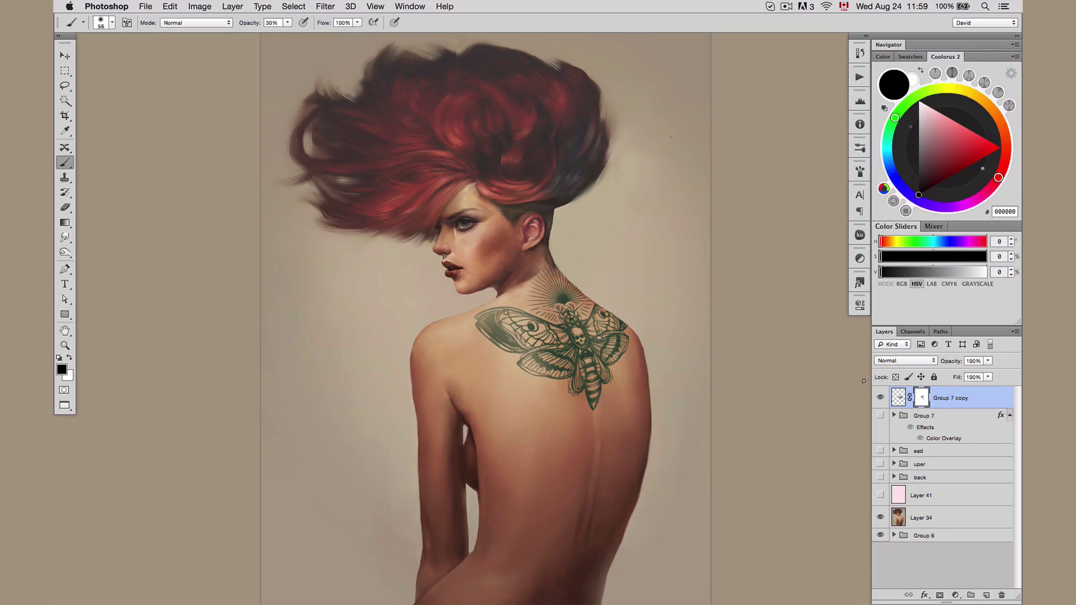
pyautogui.keyDown('shift'); pyautogui.click(921, 397); pyautogui.keyUp('shift')
pyautogui.keyDown('shift'); pyautogui.click(921, 398); pyautogui.keyUp('shift')
pyautogui.keyDown('shift'); pyautogui.click(921, 398); pyautogui.keyUp('shift')
pyautogui.keyDown('shift'); pyautogui.click(921, 398); pyautogui.keyUp('shift')
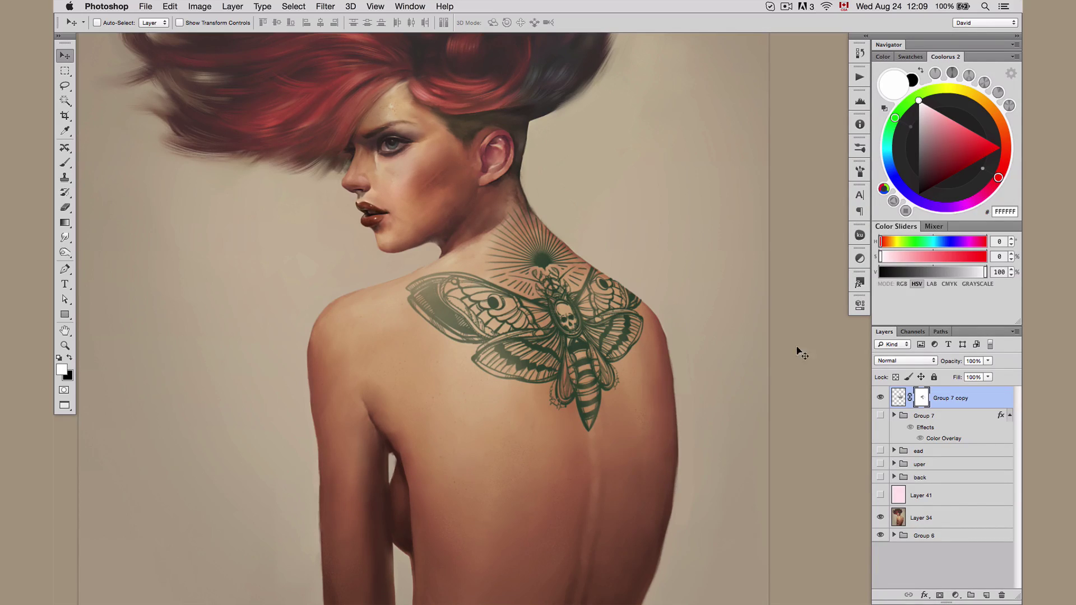
# Step: Try the Multiply and Color Burn blend modes on the merged tattoo layer, and return it to Normal
pyautogui.click(909, 361)
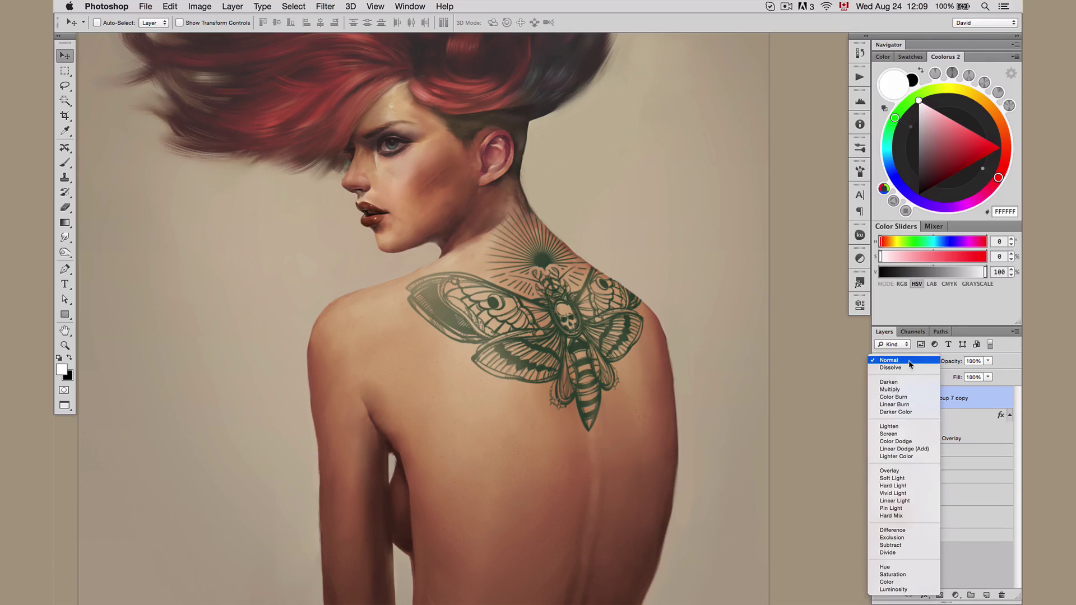
pyautogui.click(908, 390)
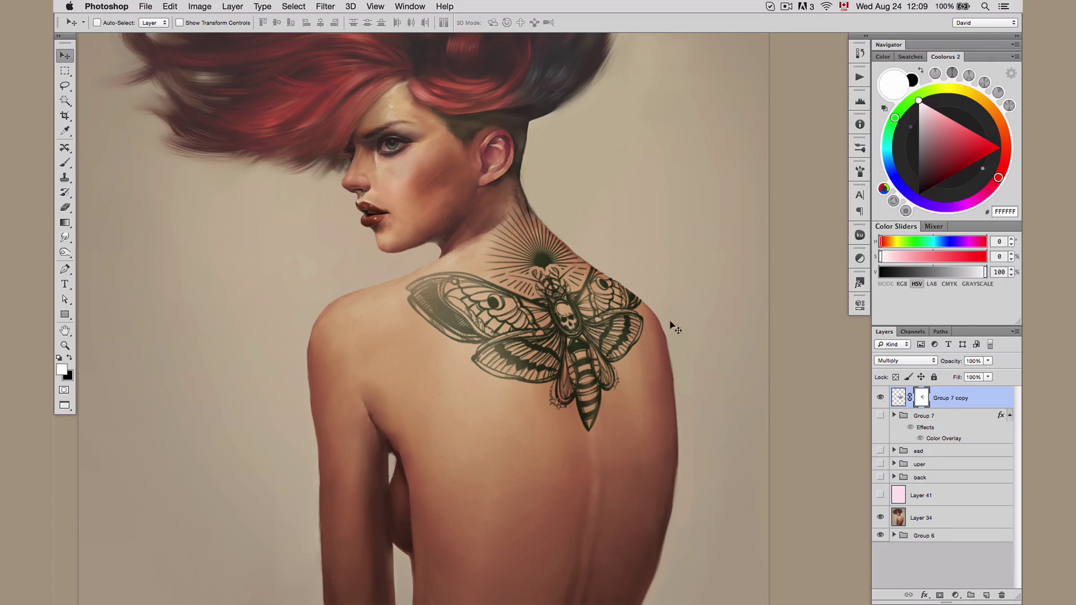
pyautogui.click(909, 364)
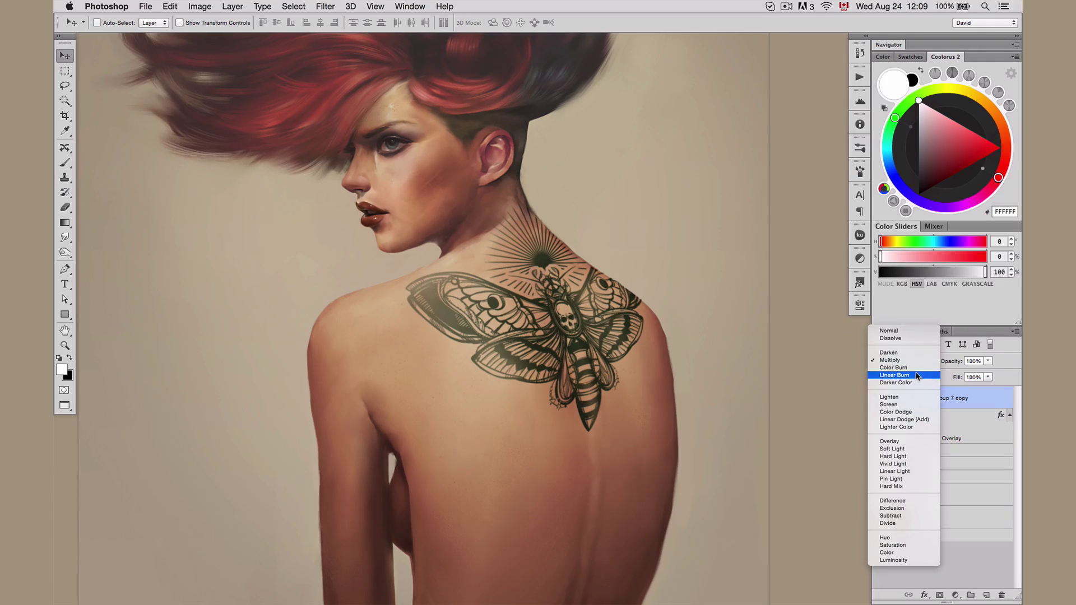
pyautogui.click(919, 367)
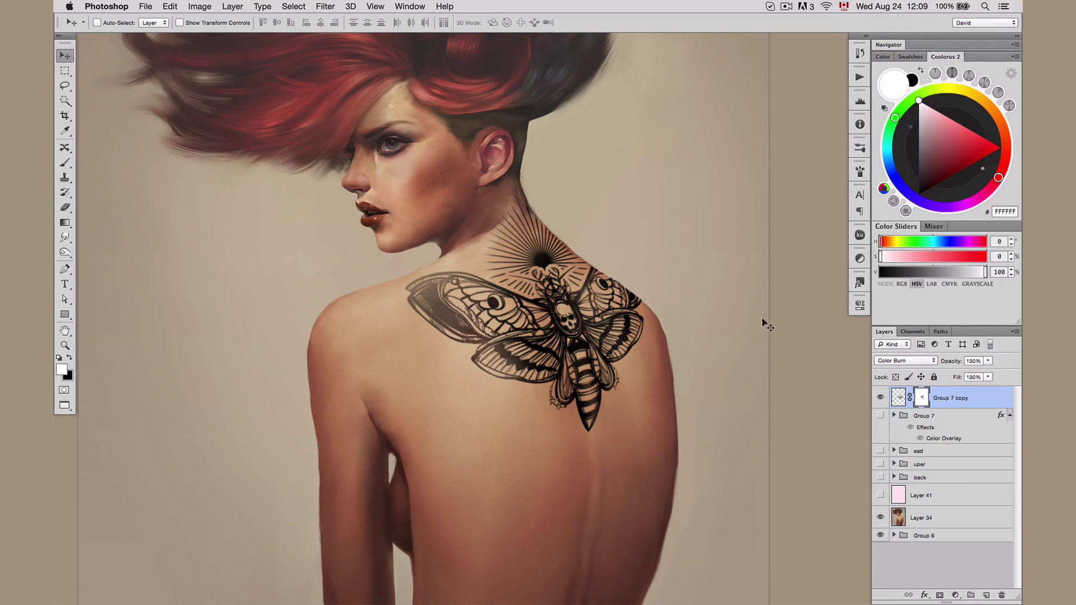
pyautogui.click(903, 362)
pyautogui.click(895, 323)
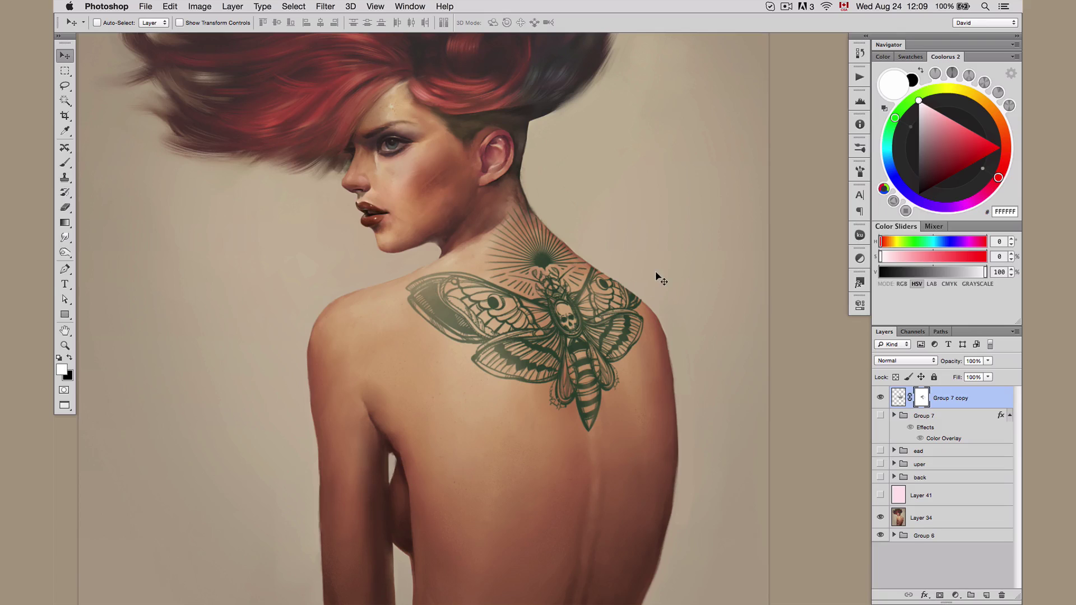
# Step: Fit the whole painting in view, and set the merged tattoo layer to Color Burn blending at 70% opacity
pyautogui.press('super+0')
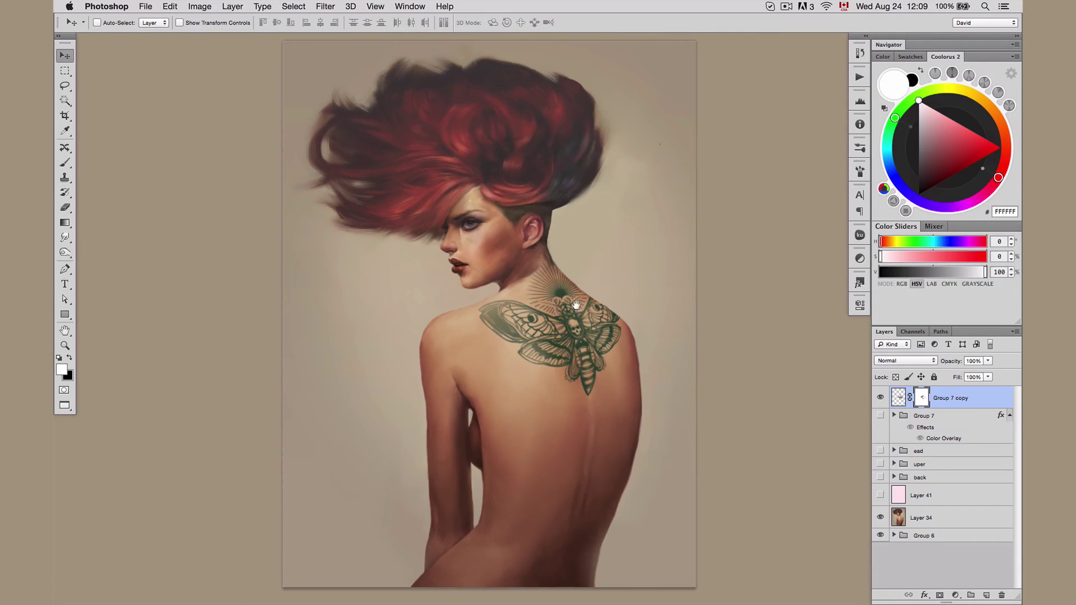
pyautogui.click(907, 361)
pyautogui.click(912, 397)
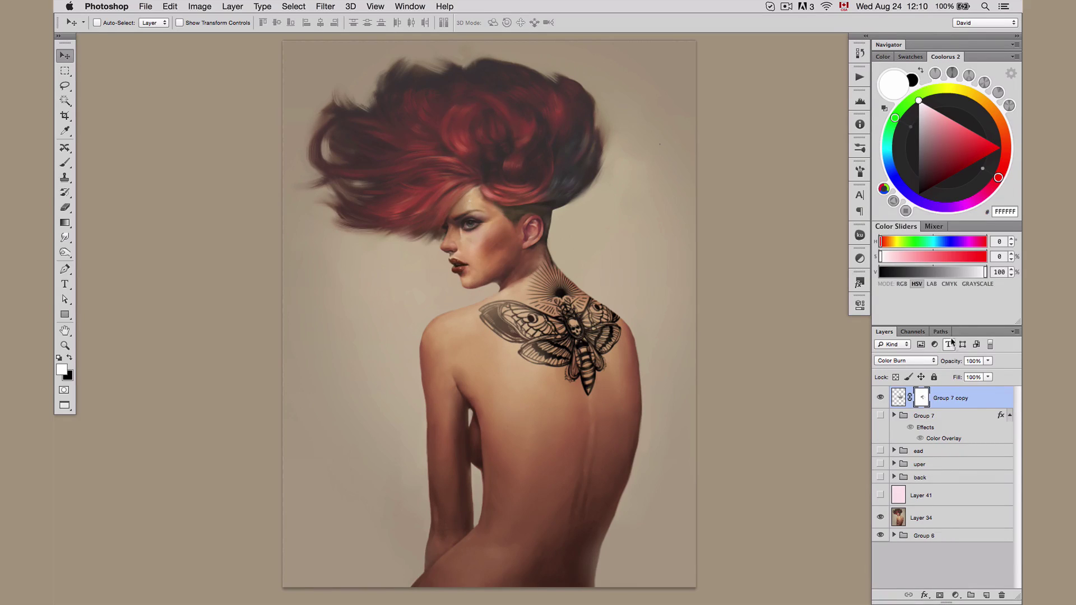
pyautogui.moveTo(952, 363); pyautogui.dragTo(946, 362)
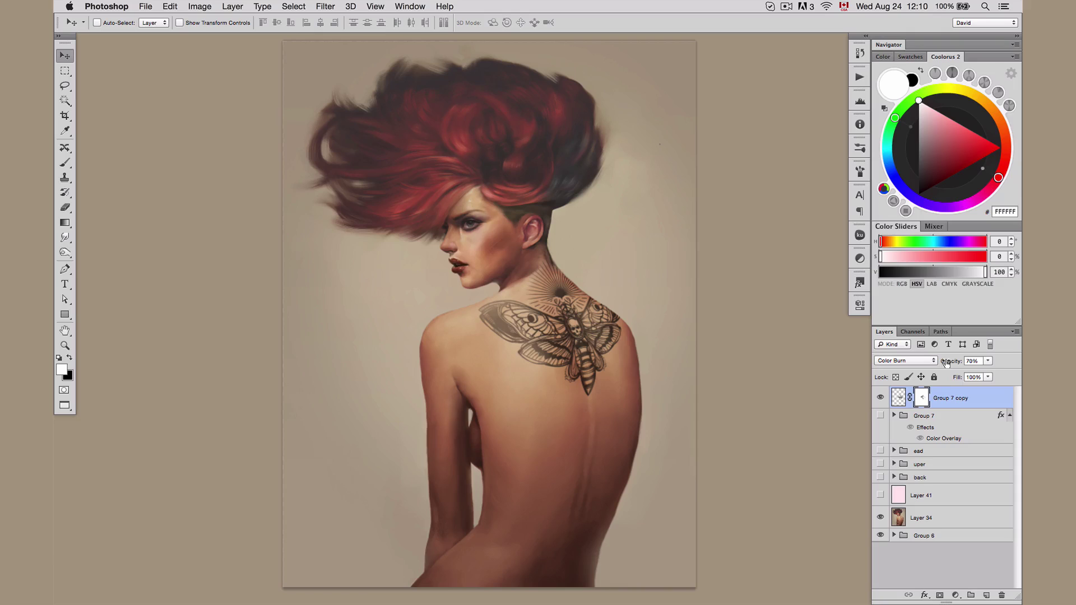